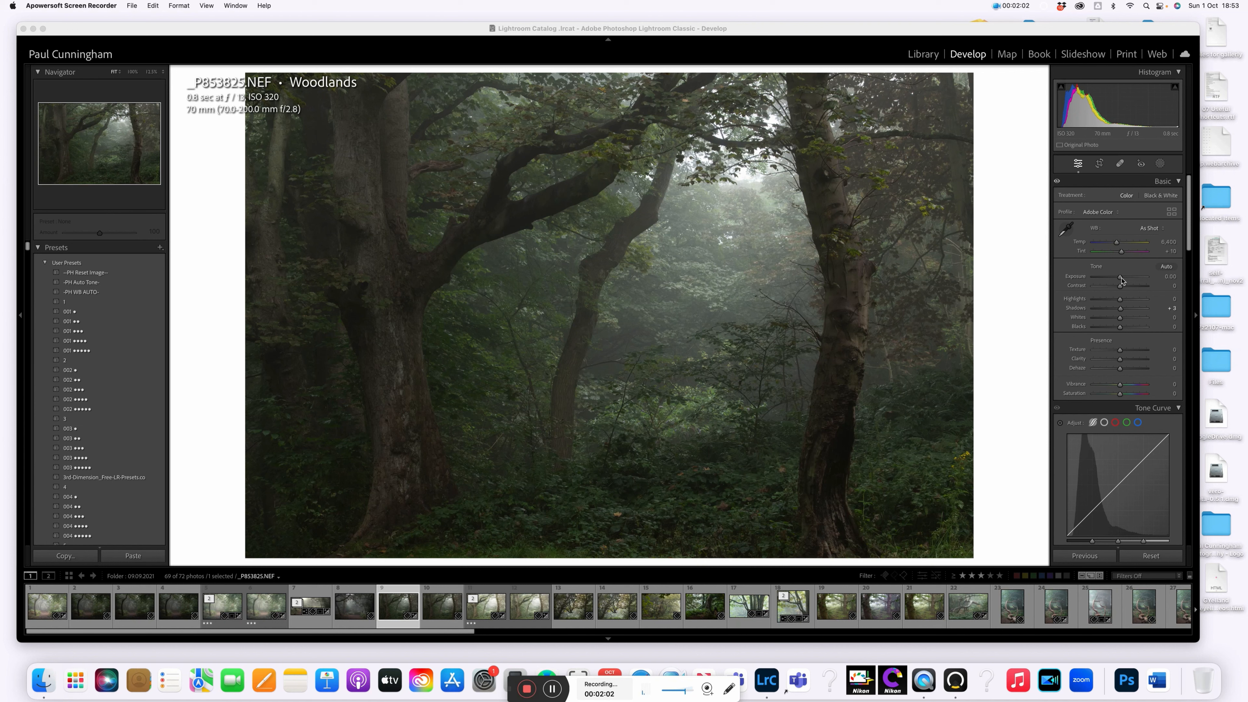
# Raise the woodland photo's Exposure to +1.30 and lower its Highlights to -58
pyautogui.click(1120, 279)
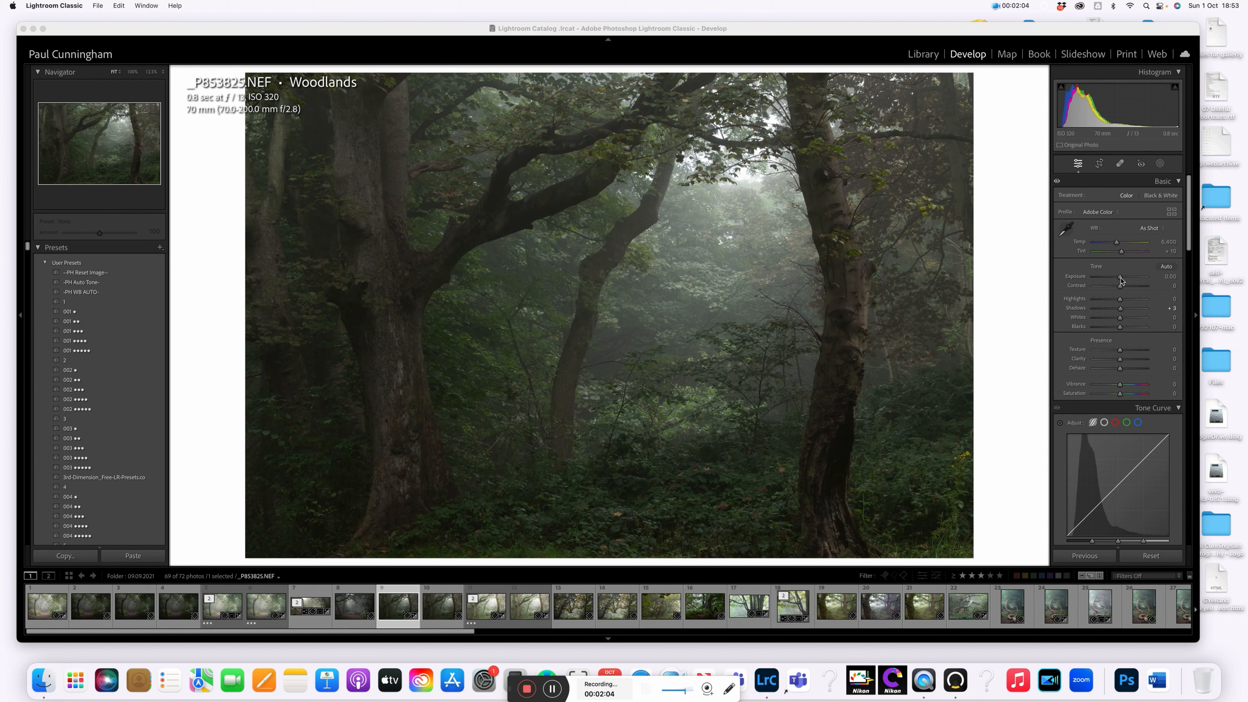
pyautogui.moveTo(1120, 279); pyautogui.dragTo(1128, 281)
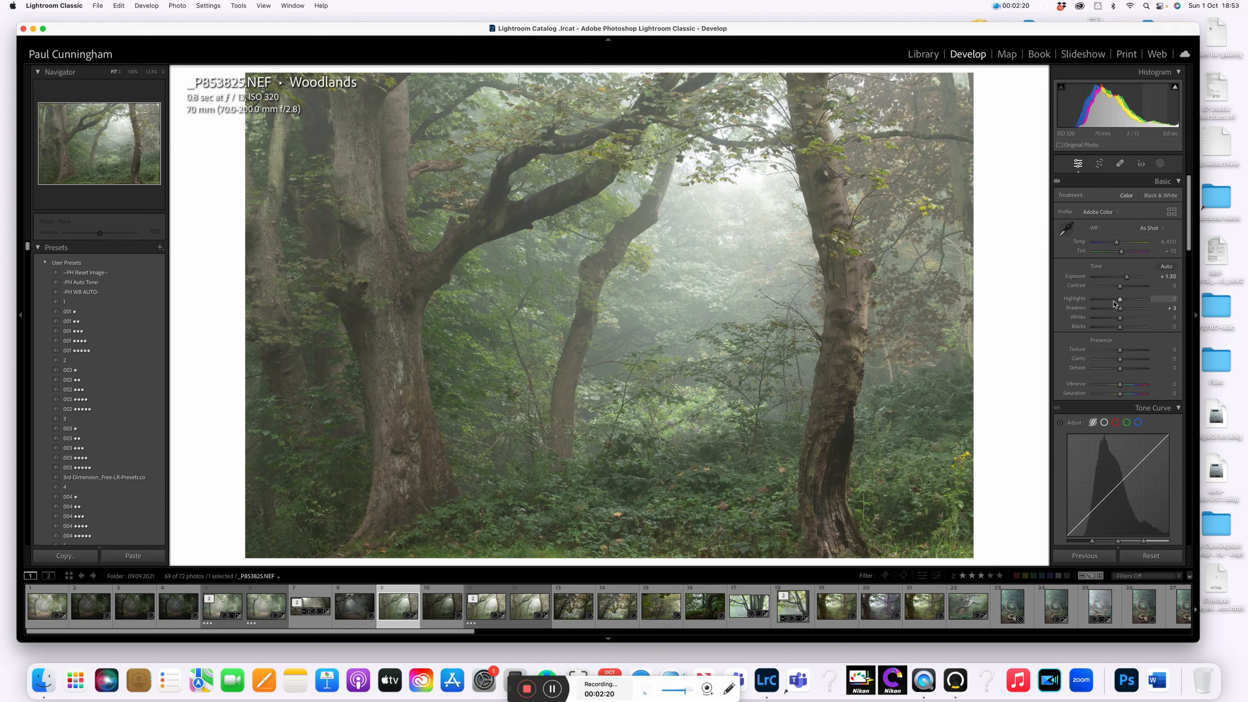
pyautogui.moveTo(1120, 298); pyautogui.dragTo(1110, 299)
pyautogui.click(1108, 300)
pyautogui.moveTo(1108, 303); pyautogui.dragTo(1104, 304)
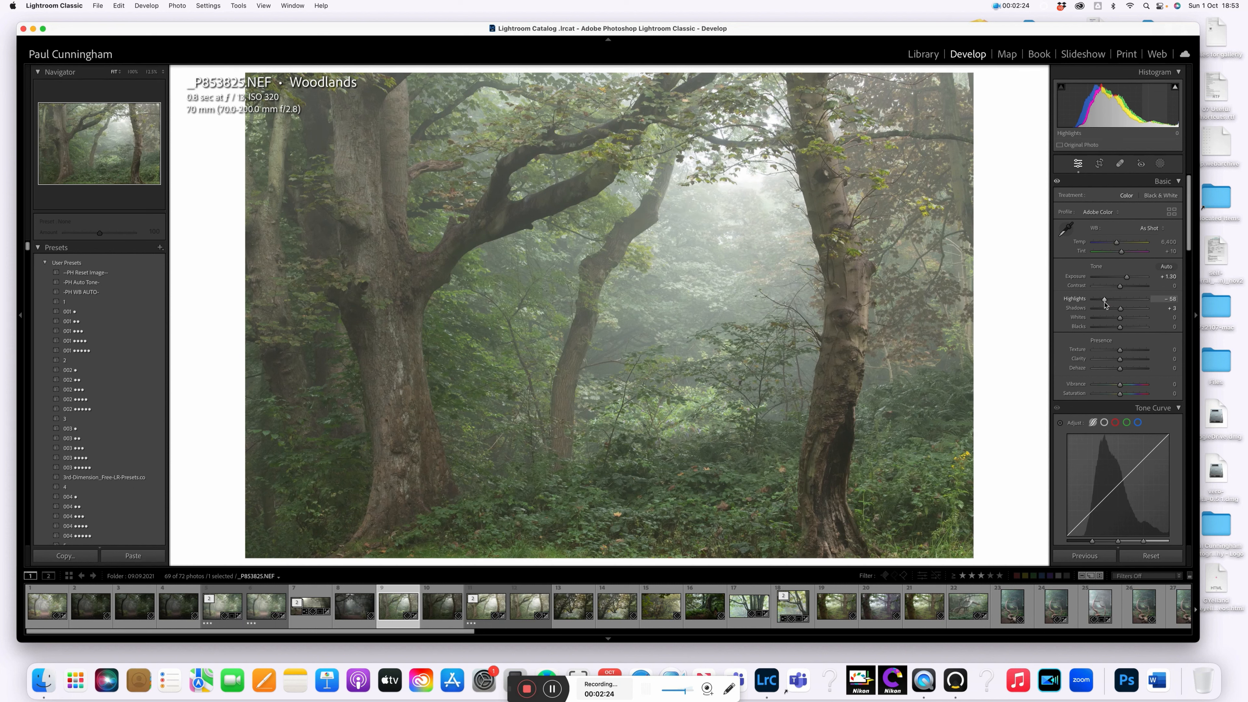
# Set Whites to +42, Shadows to +26 and Clarity to -49 for the woodland photo
pyautogui.click(1131, 318)
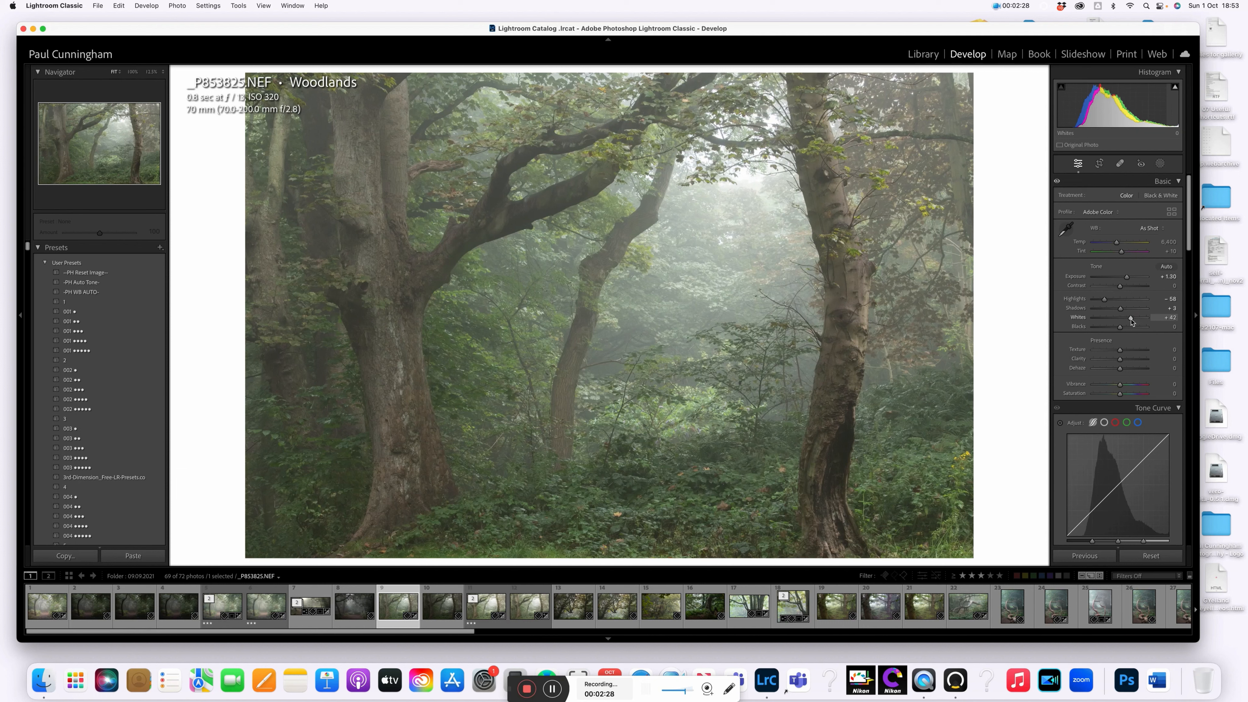
pyautogui.click(1127, 309)
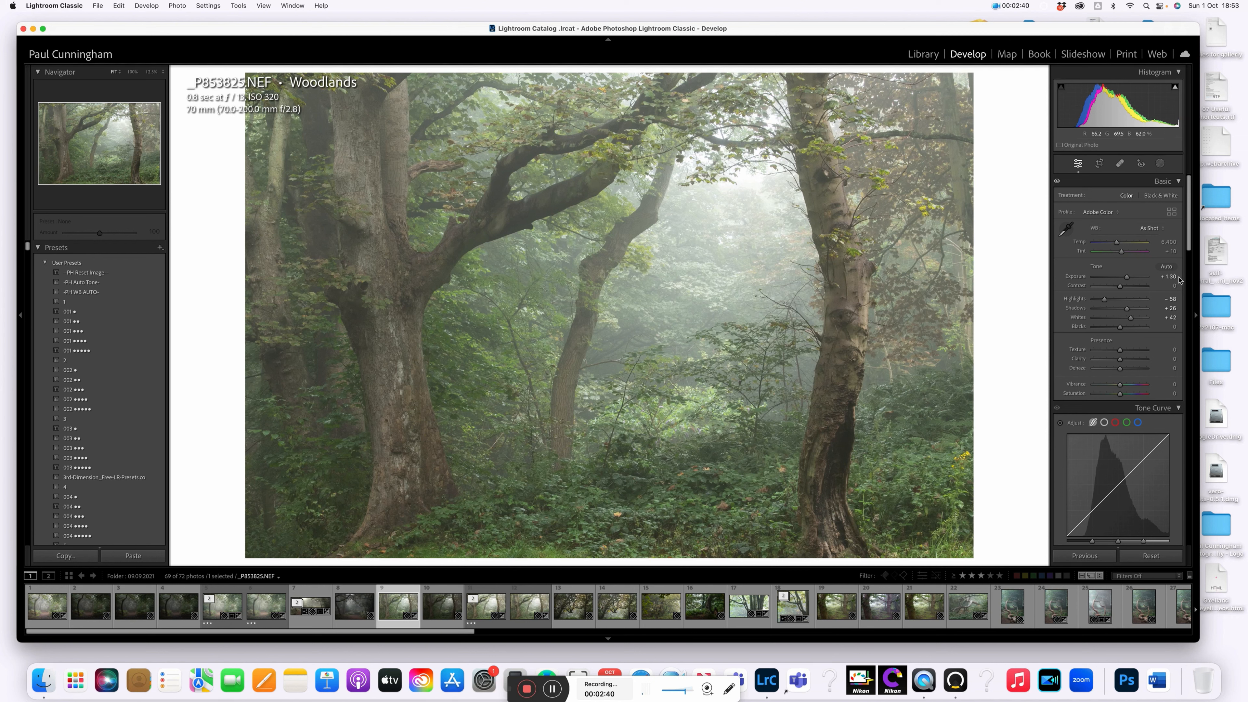
pyautogui.moveTo(1182, 246); pyautogui.dragTo(1194, 217)
pyautogui.click(1107, 361)
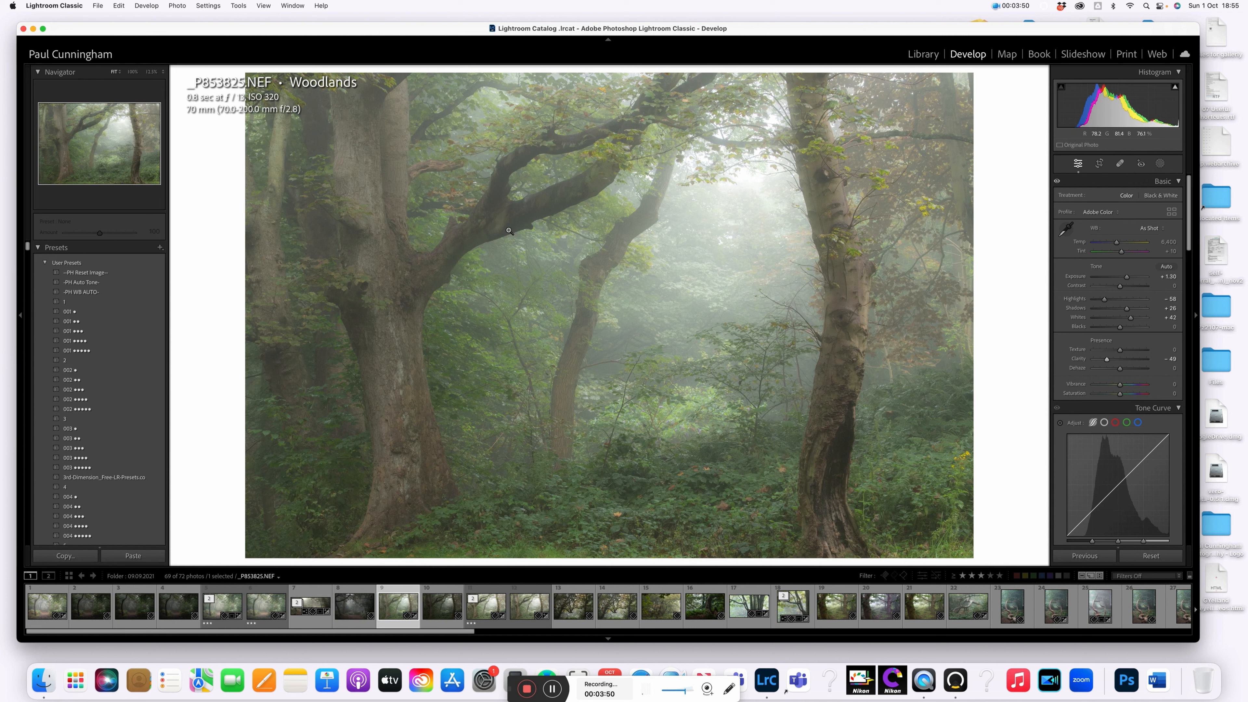
# Start a new brush mask and raise its Texture effect to 45
pyautogui.click(1160, 165)
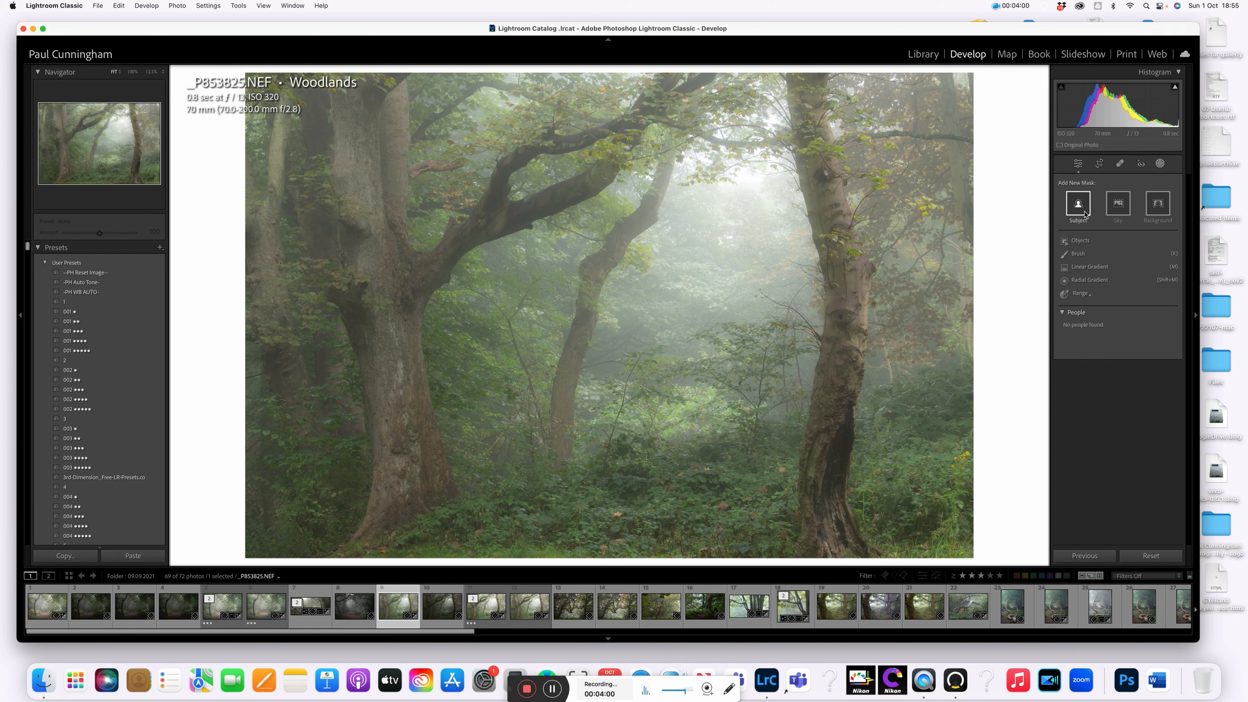
pyautogui.click(1079, 255)
pyautogui.click(1081, 257)
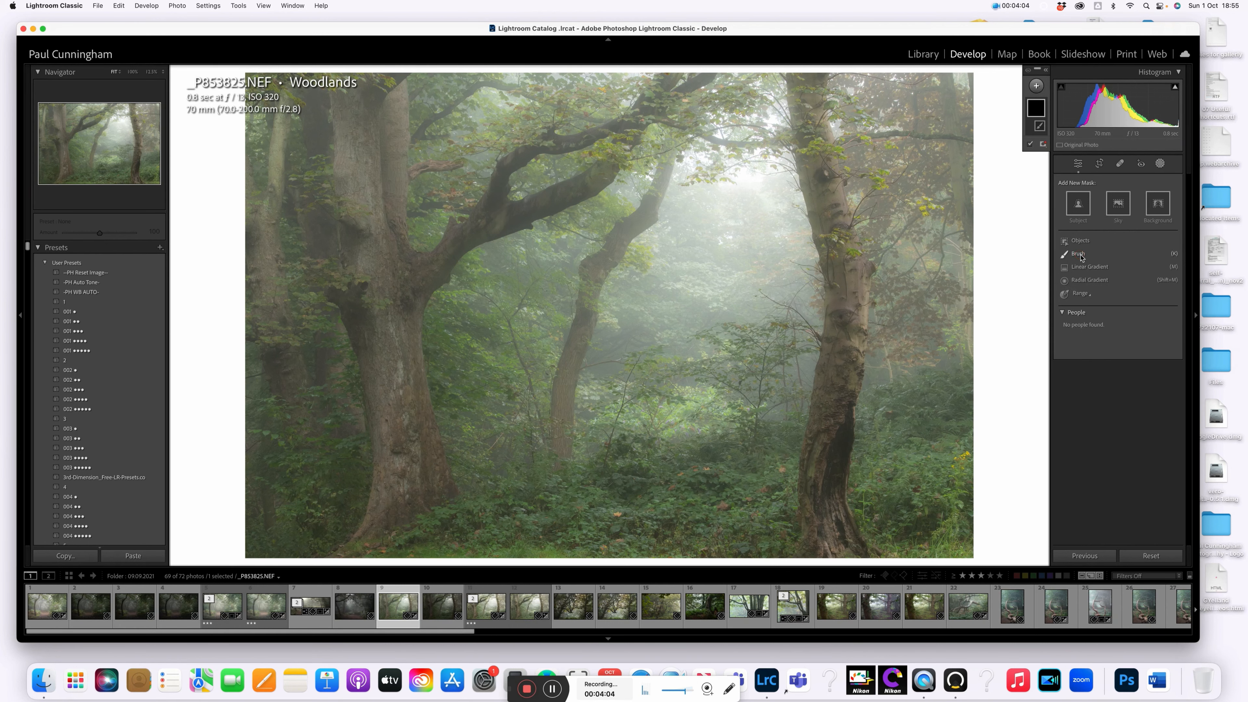
pyautogui.click(1036, 86)
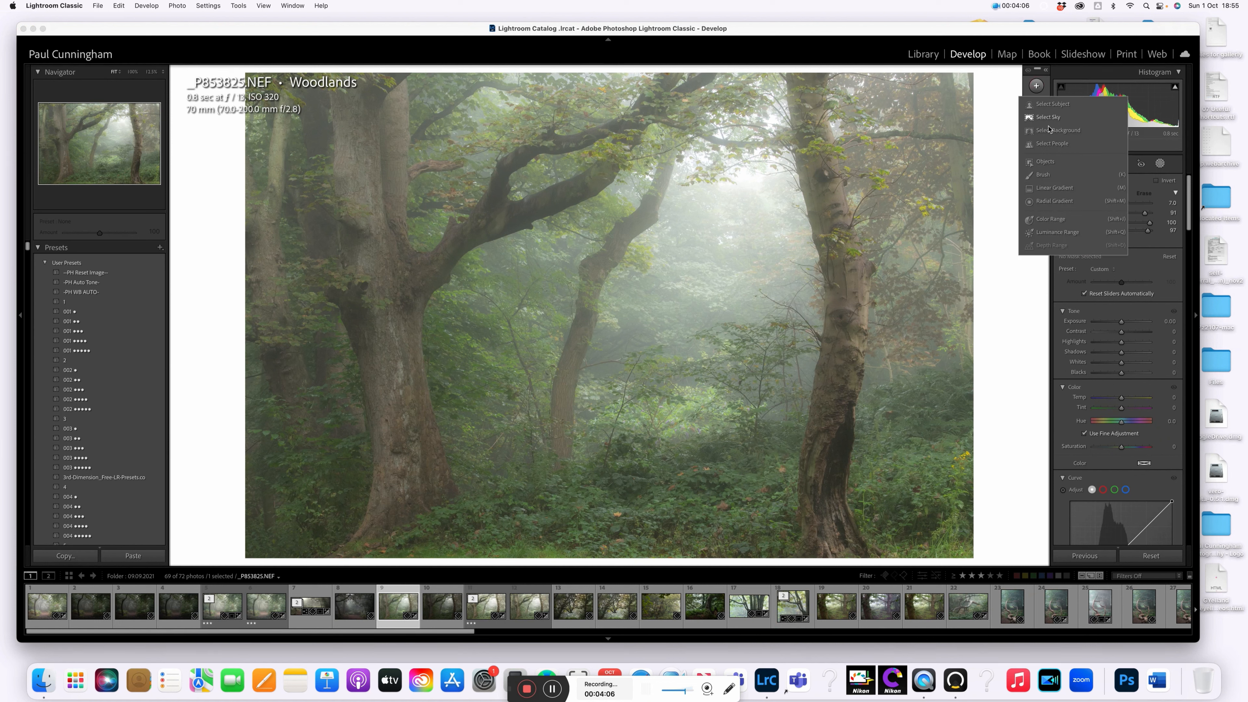
pyautogui.click(1049, 176)
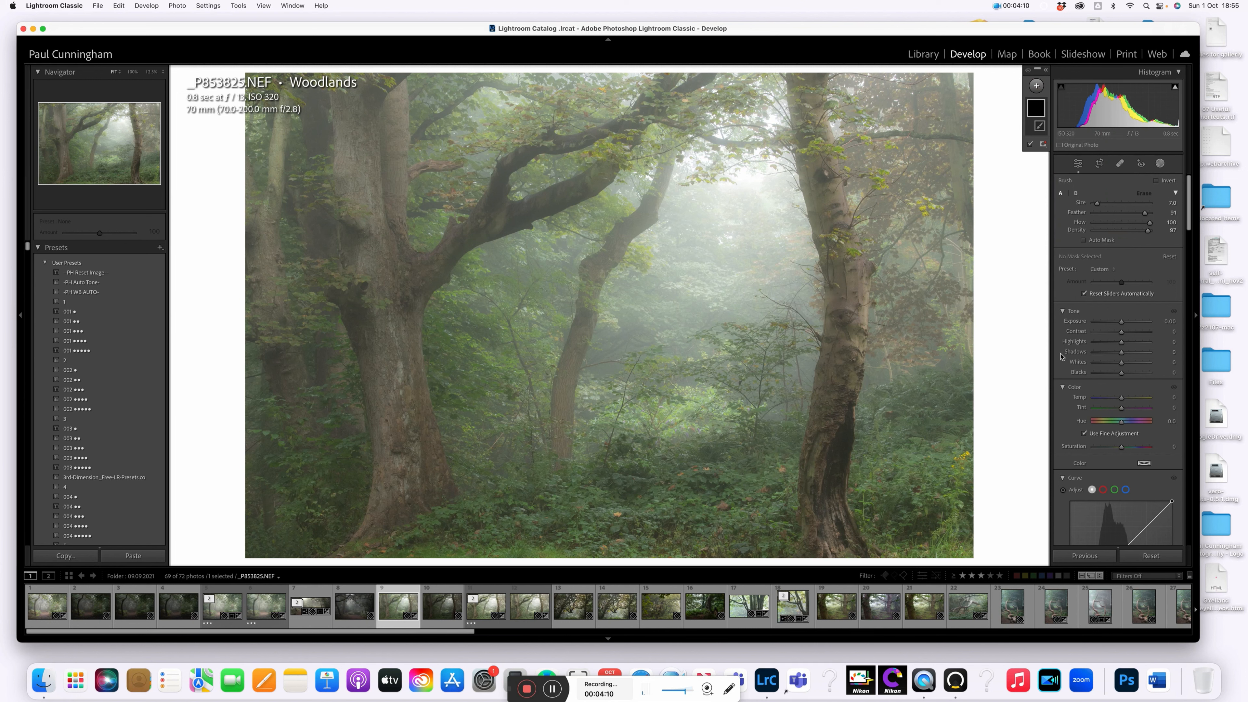
pyautogui.scroll(-5, 1136, 418)
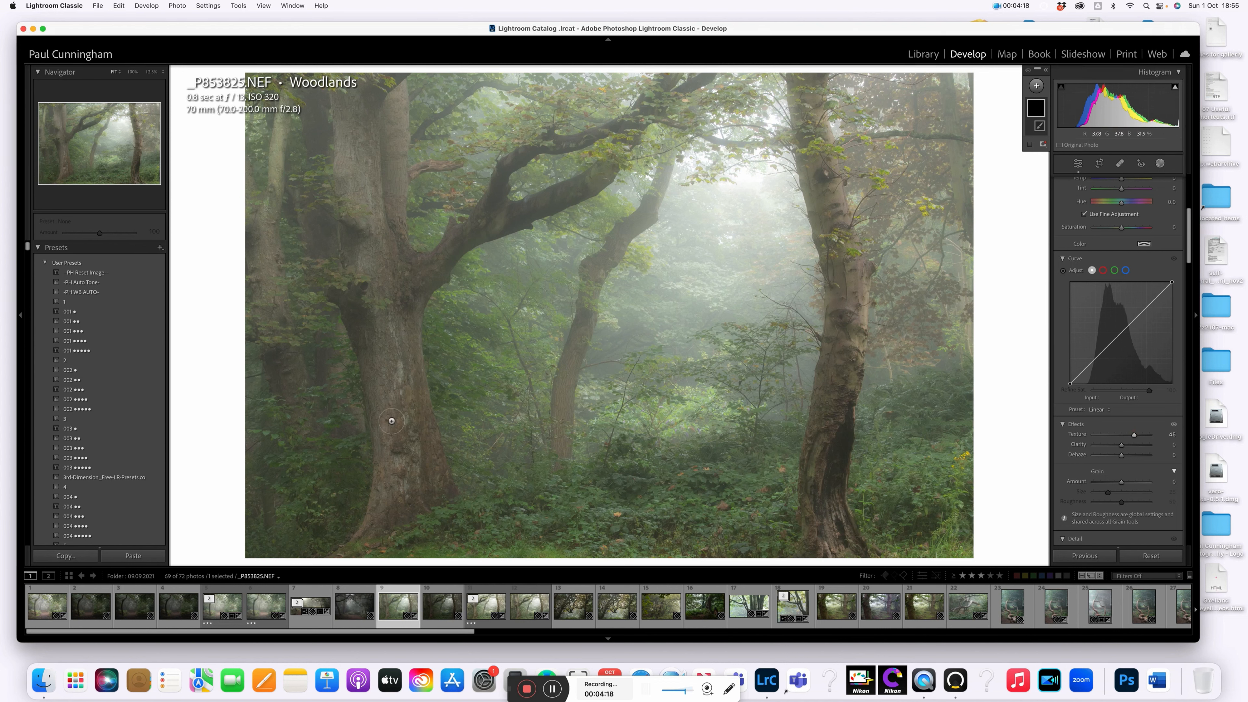
# Paint the texture mask over the large left tree's trunk and its main branches
pyautogui.moveTo(389, 435); pyautogui.dragTo(360, 178)
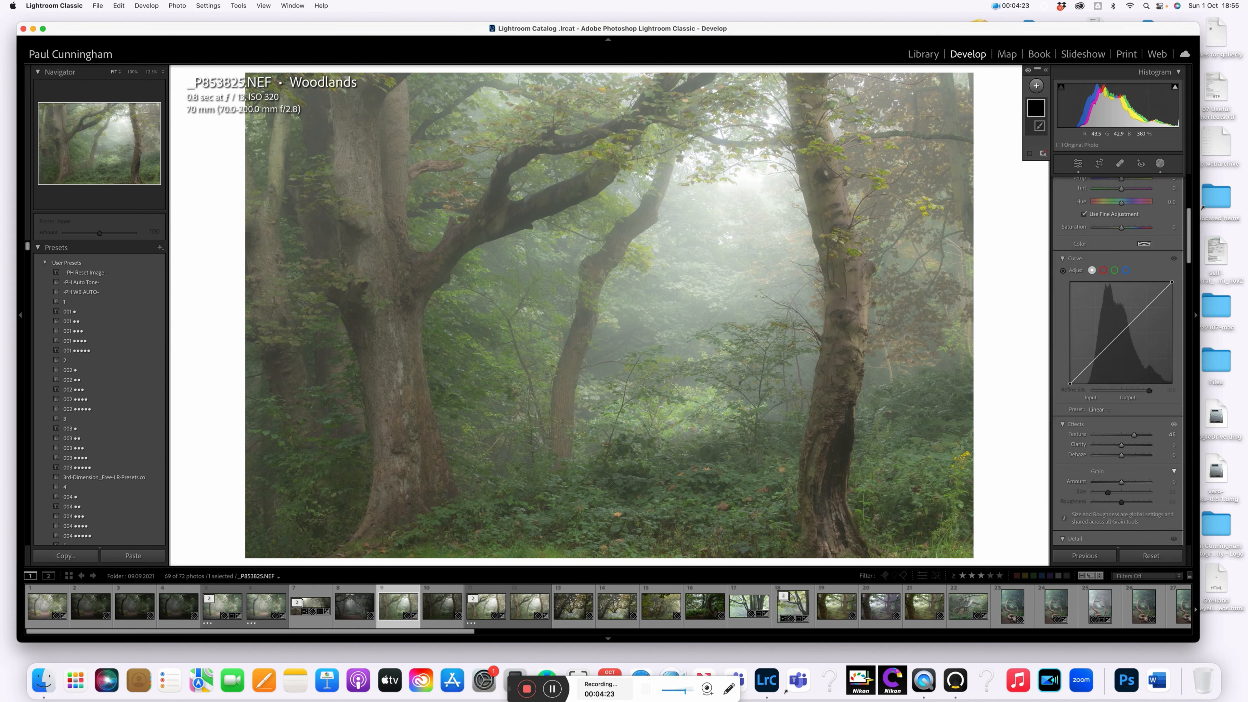
pyautogui.click(402, 276)
pyautogui.click(485, 221)
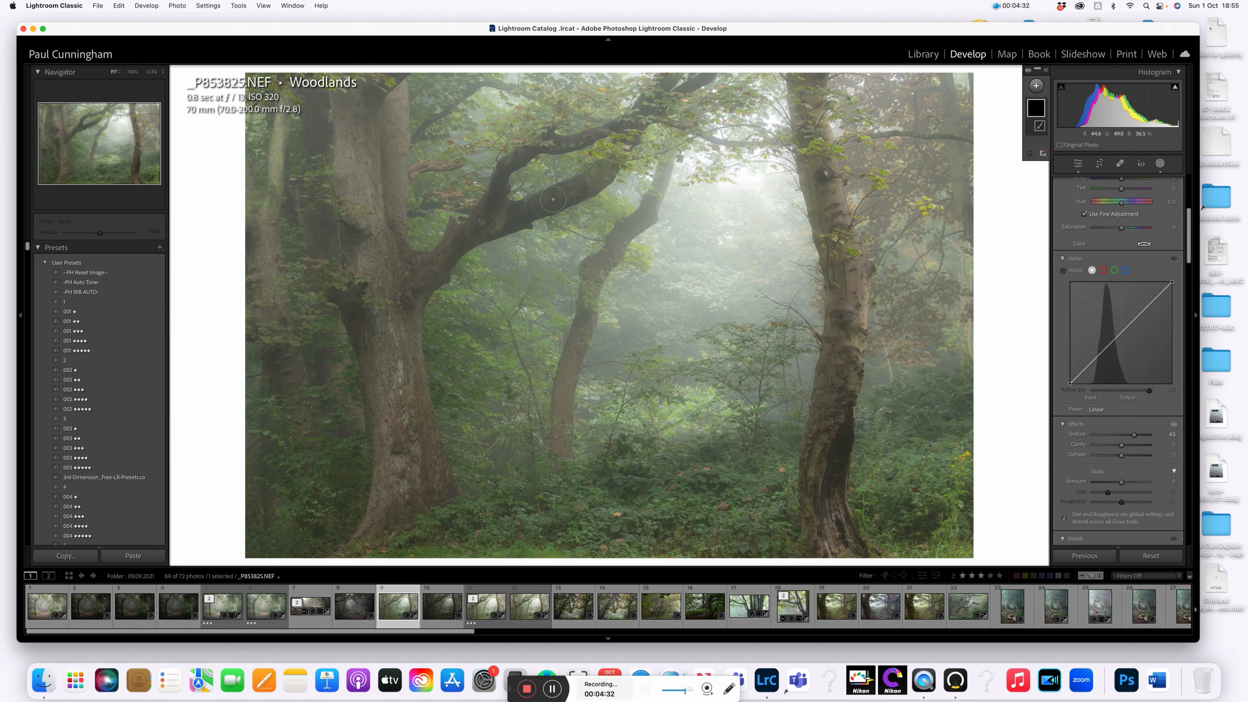
pyautogui.click(543, 200)
pyautogui.moveTo(510, 159)
pyautogui.mouseDown()
pyautogui.moveTo(476, 224)
pyautogui.moveTo(501, 177)
pyautogui.mouseUp()
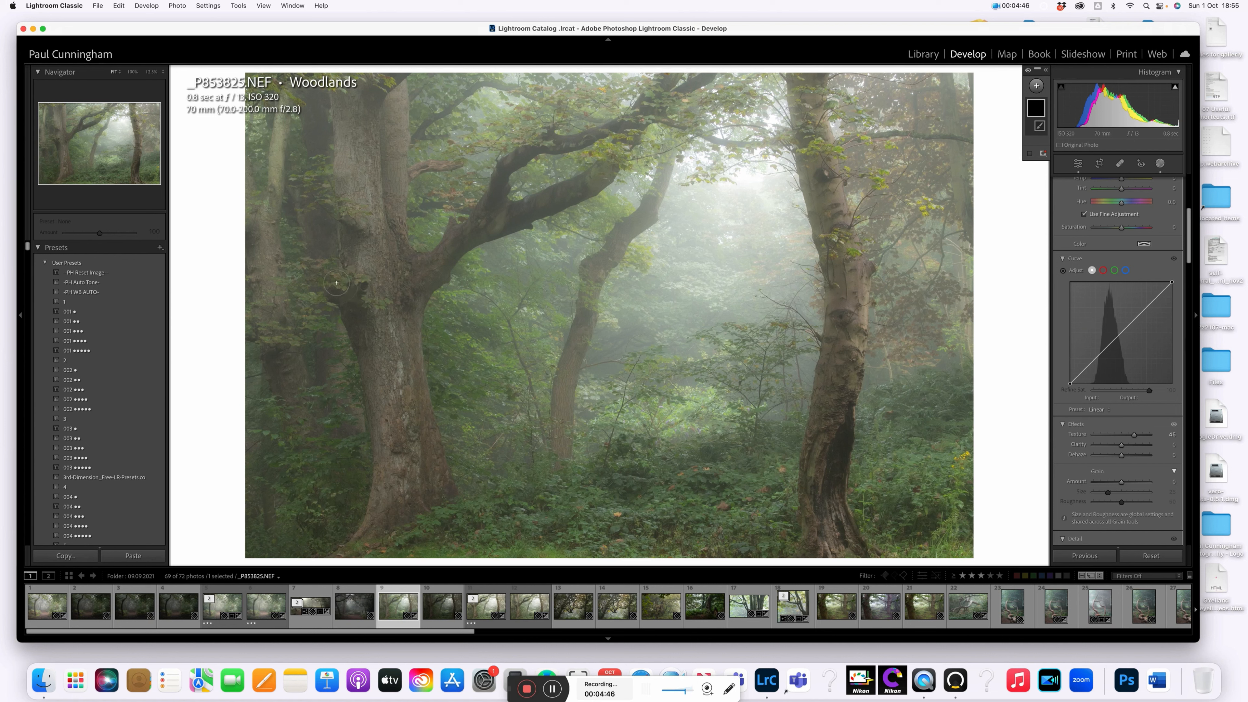
# Extend the texture mask across the undergrowth along the woodland floor
pyautogui.moveTo(314, 492)
pyautogui.mouseDown()
pyautogui.moveTo(361, 405)
pyautogui.moveTo(324, 395)
pyautogui.moveTo(344, 439)
pyautogui.moveTo(480, 527)
pyautogui.moveTo(513, 507)
pyautogui.mouseUp()
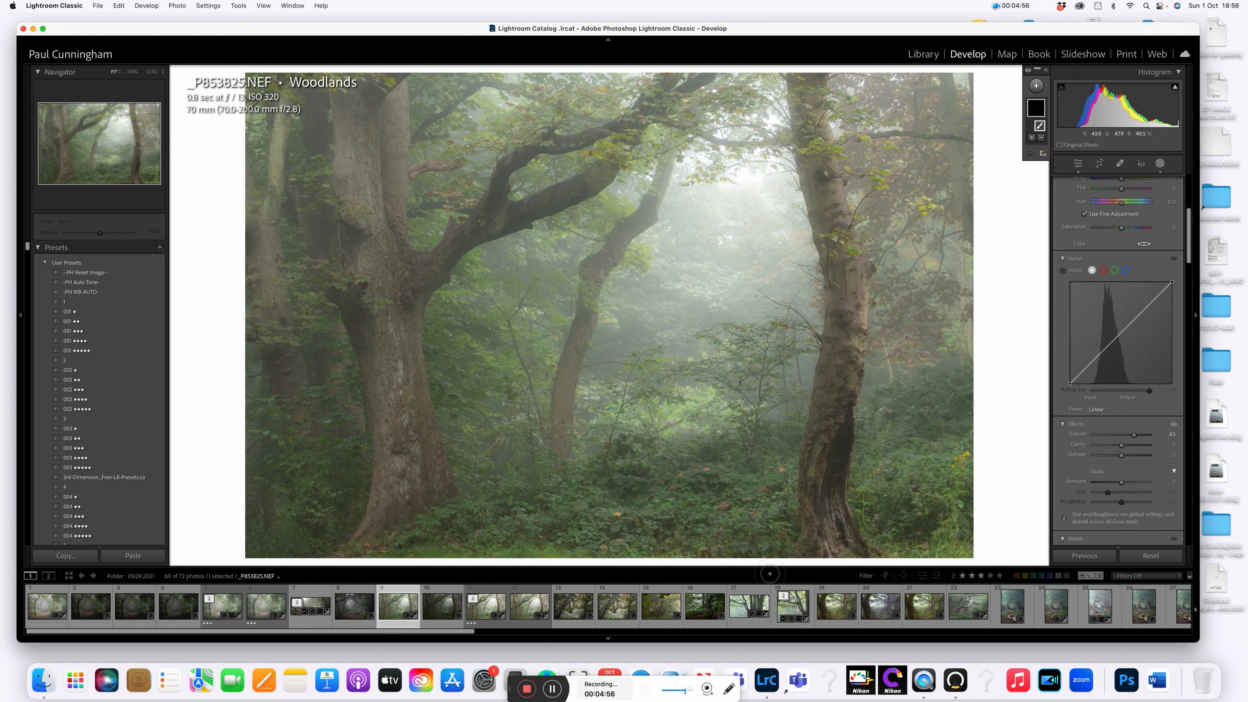
pyautogui.moveTo(753, 560); pyautogui.dragTo(773, 567)
pyautogui.hotkey('shift', 'w')
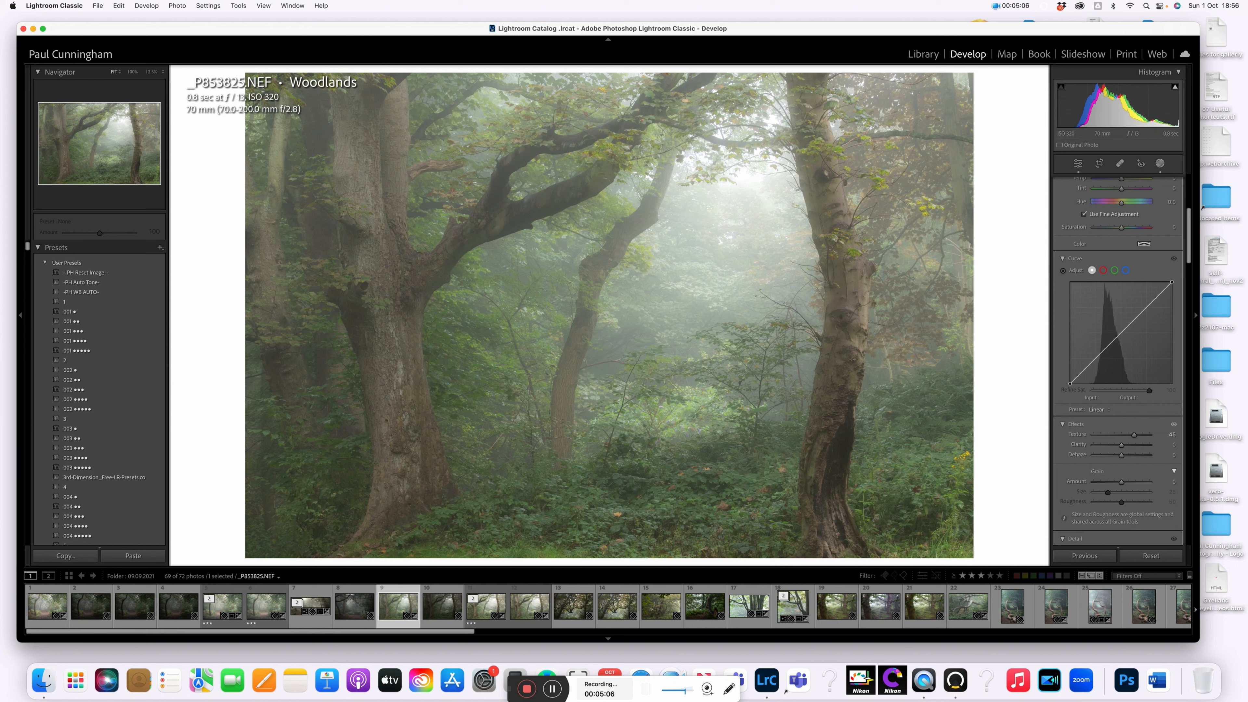
pyautogui.hotkey('shift', 'w')
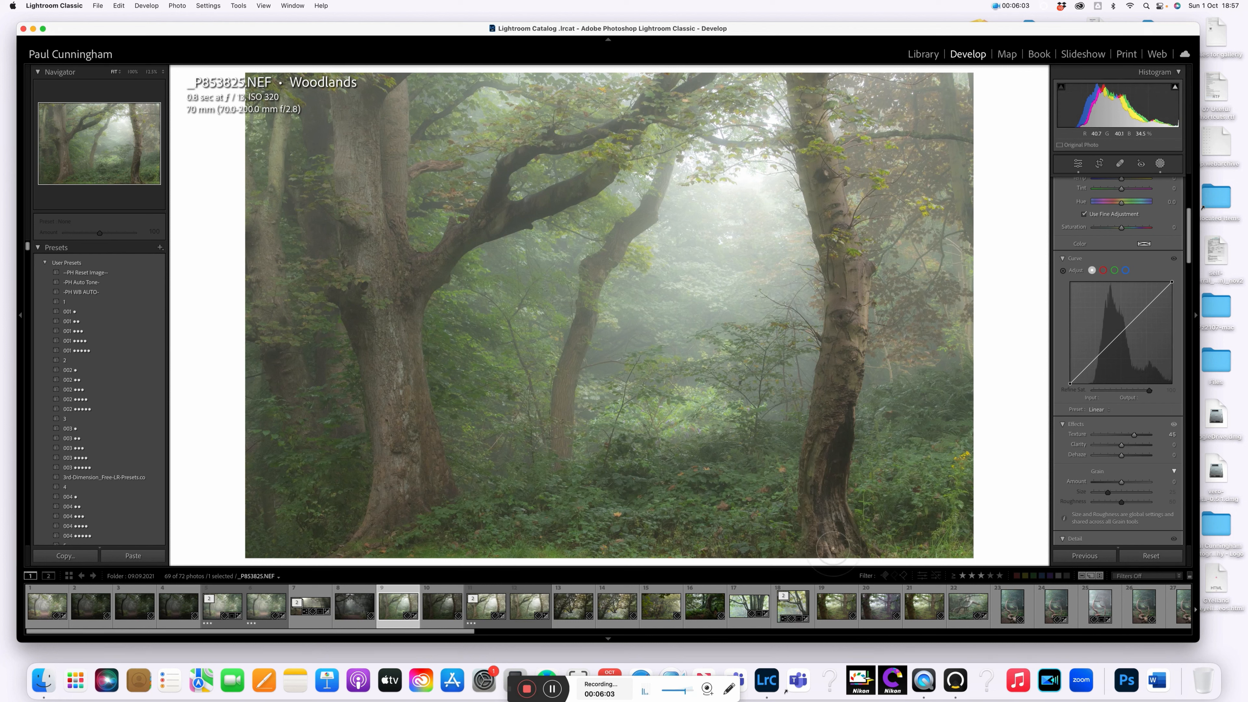
# Paint the texture mask over the right-hand tree trunk from its base up to the upper trunk
pyautogui.moveTo(832, 548)
pyautogui.mouseDown()
pyautogui.moveTo(832, 494)
pyautogui.moveTo(852, 533)
pyautogui.mouseUp()
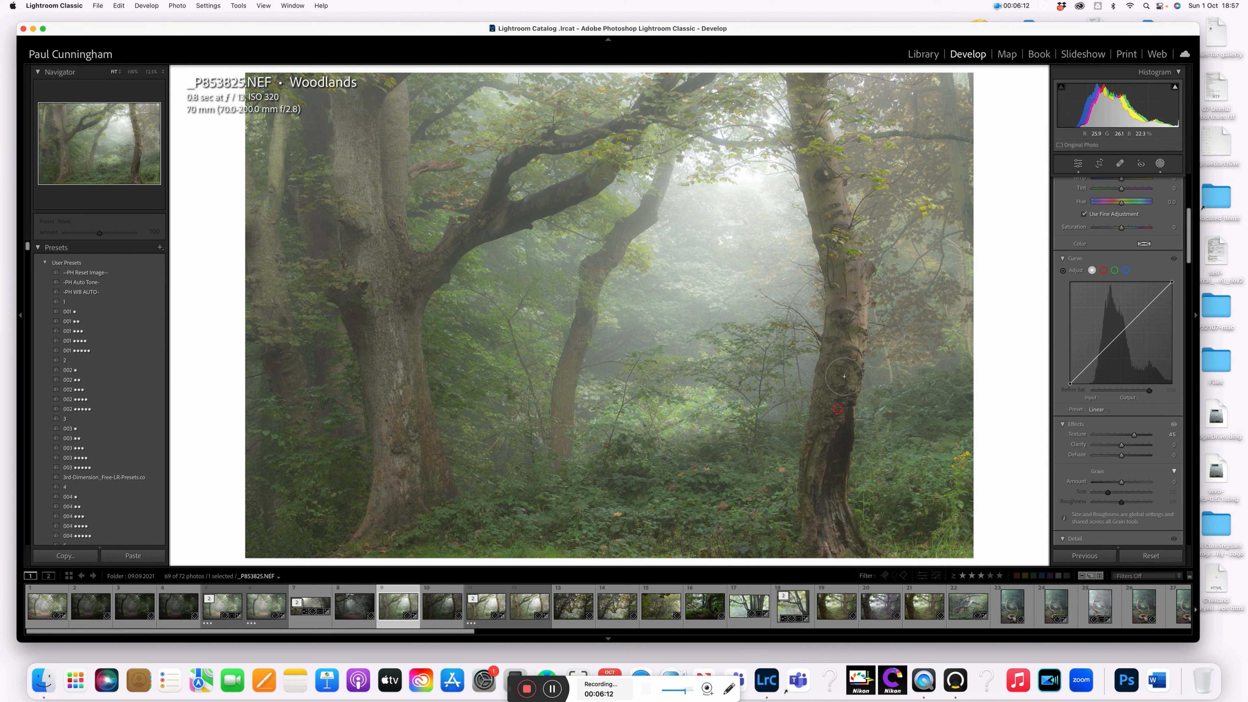
pyautogui.moveTo(845, 376); pyautogui.dragTo(842, 432)
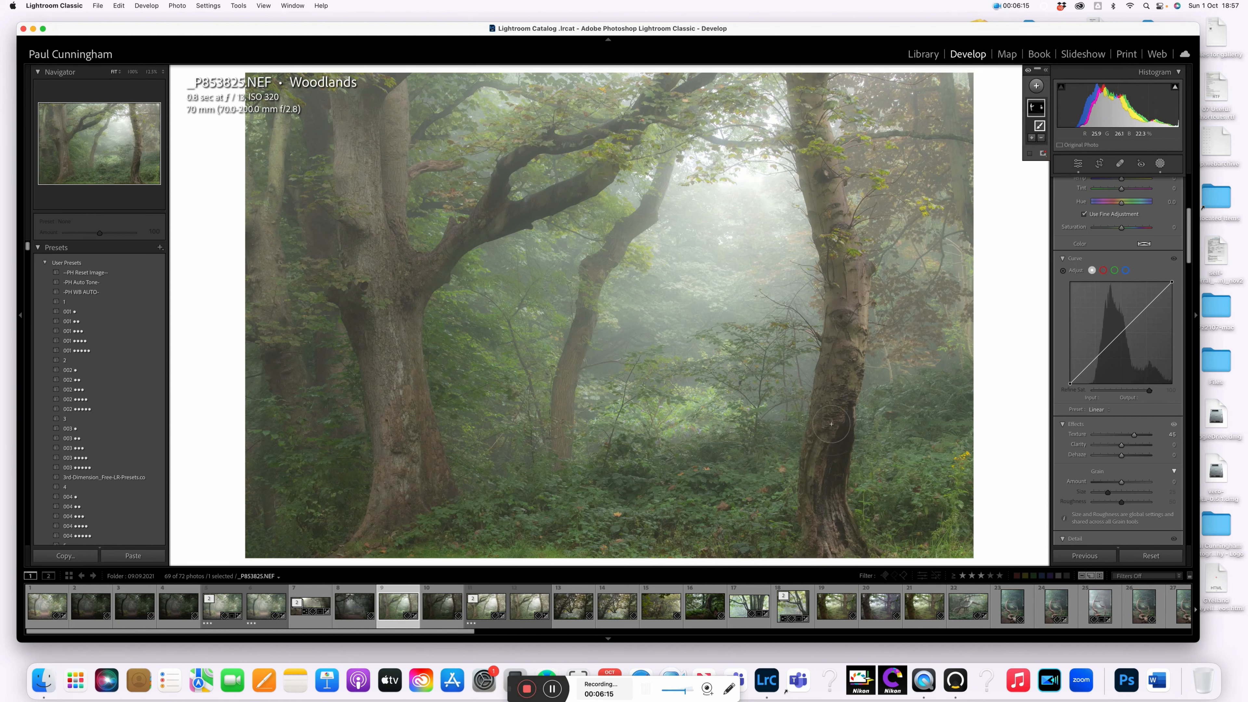
pyautogui.moveTo(841, 313); pyautogui.dragTo(839, 227)
# Paint the texture mask along the overhanging upper branches and down the full length of the left trunk
pyautogui.moveTo(705, 102)
pyautogui.mouseDown()
pyautogui.moveTo(642, 112)
pyautogui.moveTo(667, 93)
pyautogui.mouseUp()
pyautogui.moveTo(446, 97)
pyautogui.mouseDown()
pyautogui.moveTo(440, 85)
pyautogui.moveTo(402, 80)
pyautogui.moveTo(328, 151)
pyautogui.mouseUp()
pyautogui.moveTo(373, 319); pyautogui.dragTo(415, 414)
pyautogui.moveTo(412, 369); pyautogui.dragTo(402, 522)
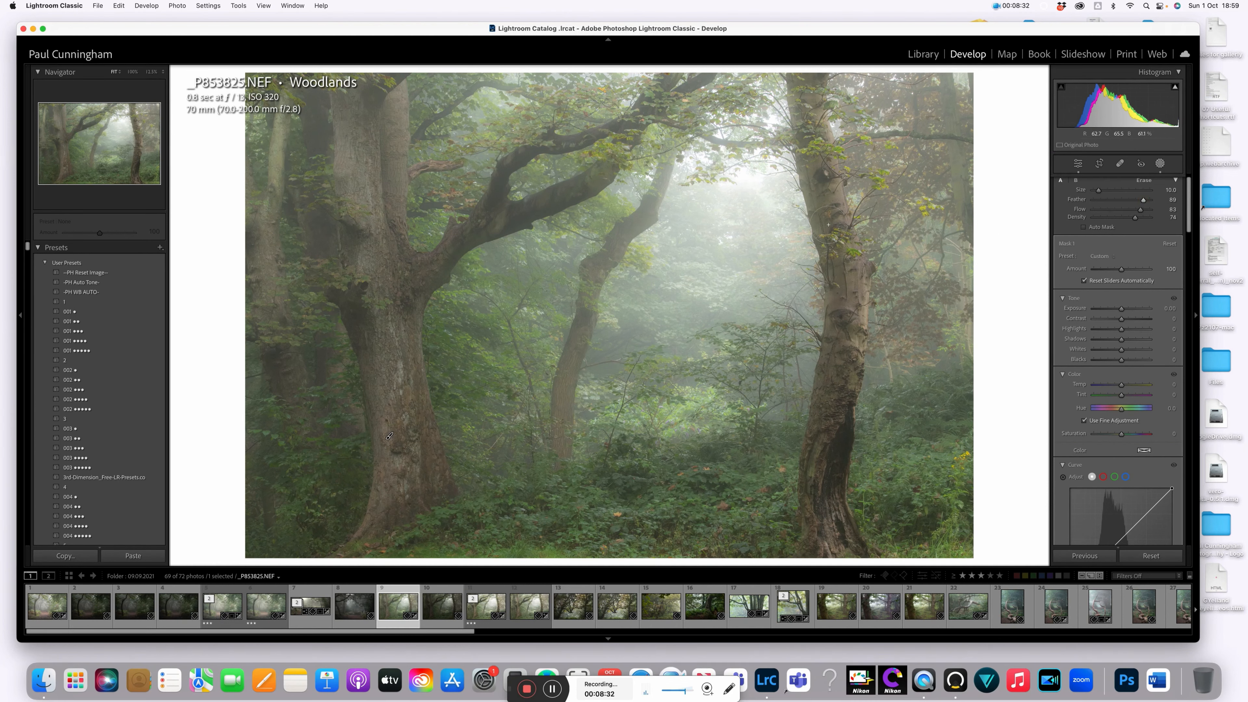
pyautogui.hotkey('shift', 'w')
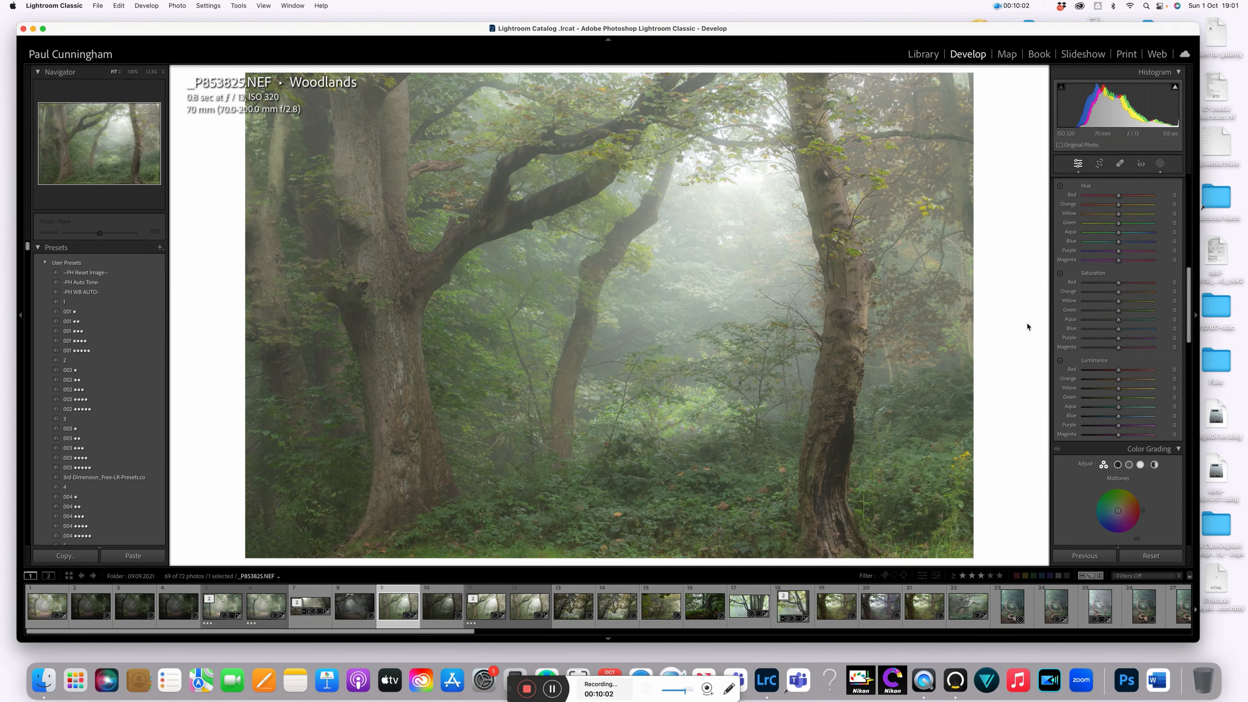
# Reduce the Green saturation to -28 in the HSL adjustments
pyautogui.scroll(4, 1111, 309)
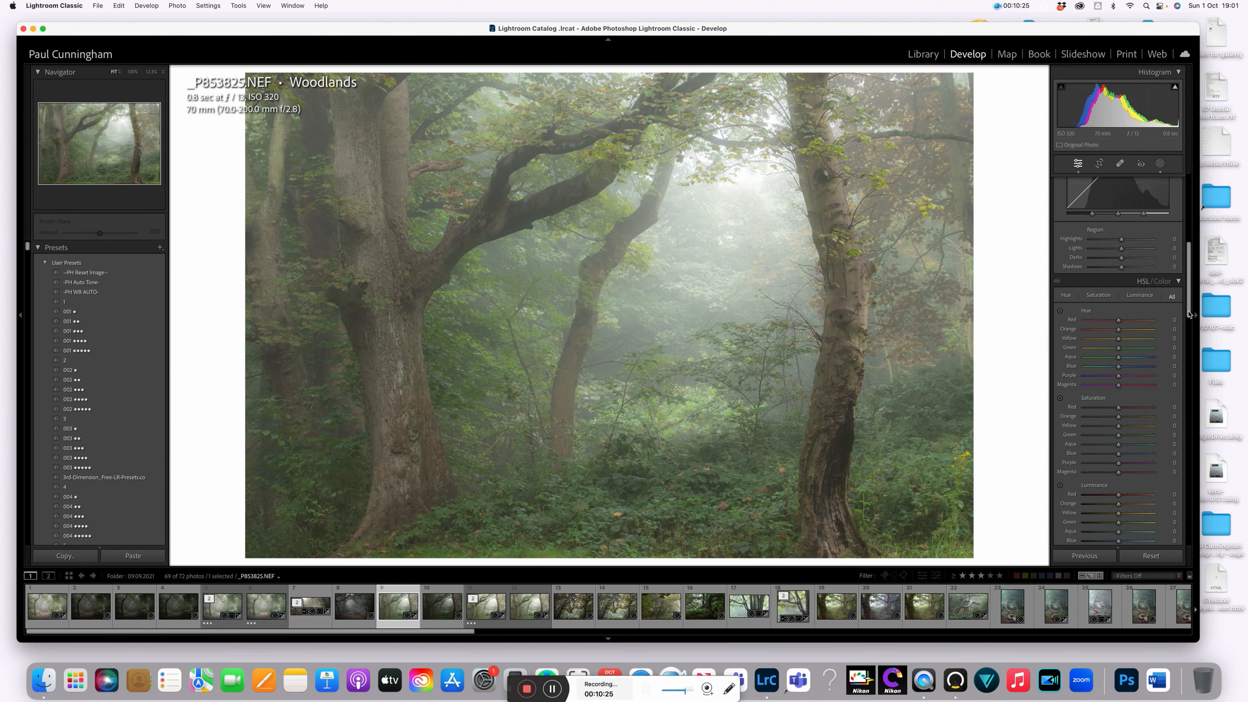
pyautogui.scroll(-3, 1188, 314)
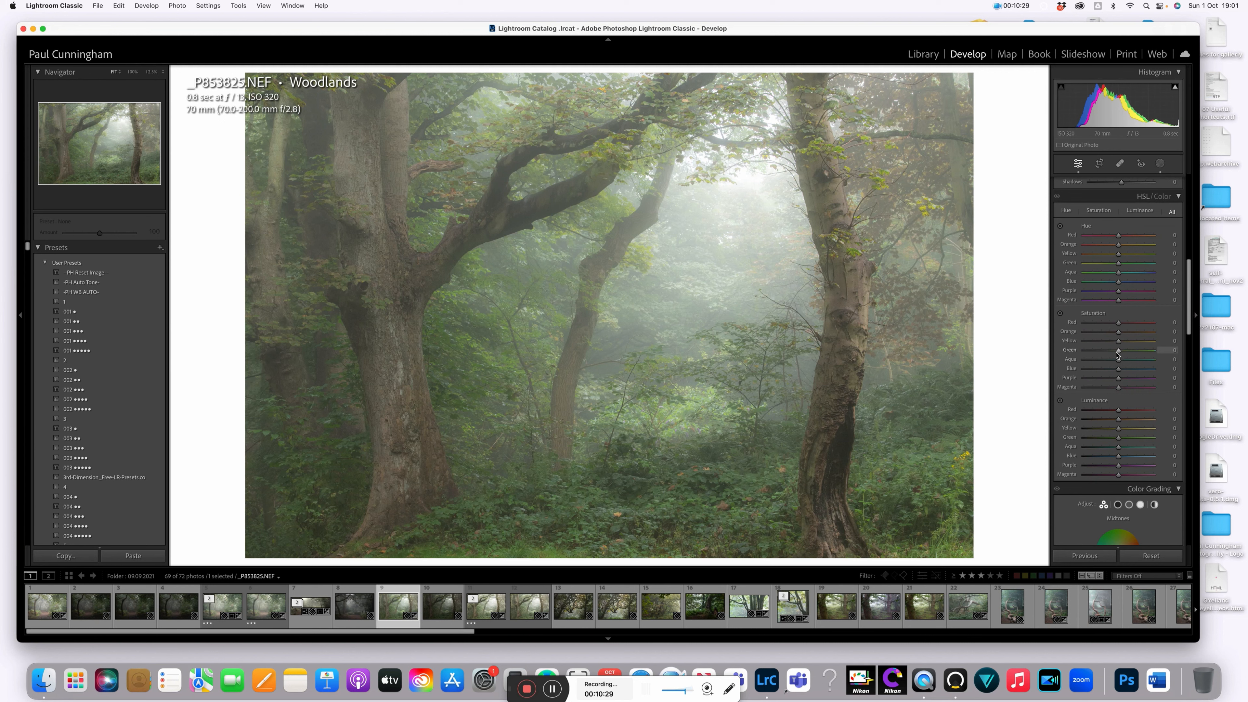
pyautogui.moveTo(1118, 354); pyautogui.dragTo(1110, 356)
pyautogui.scroll(-1, 1109, 354)
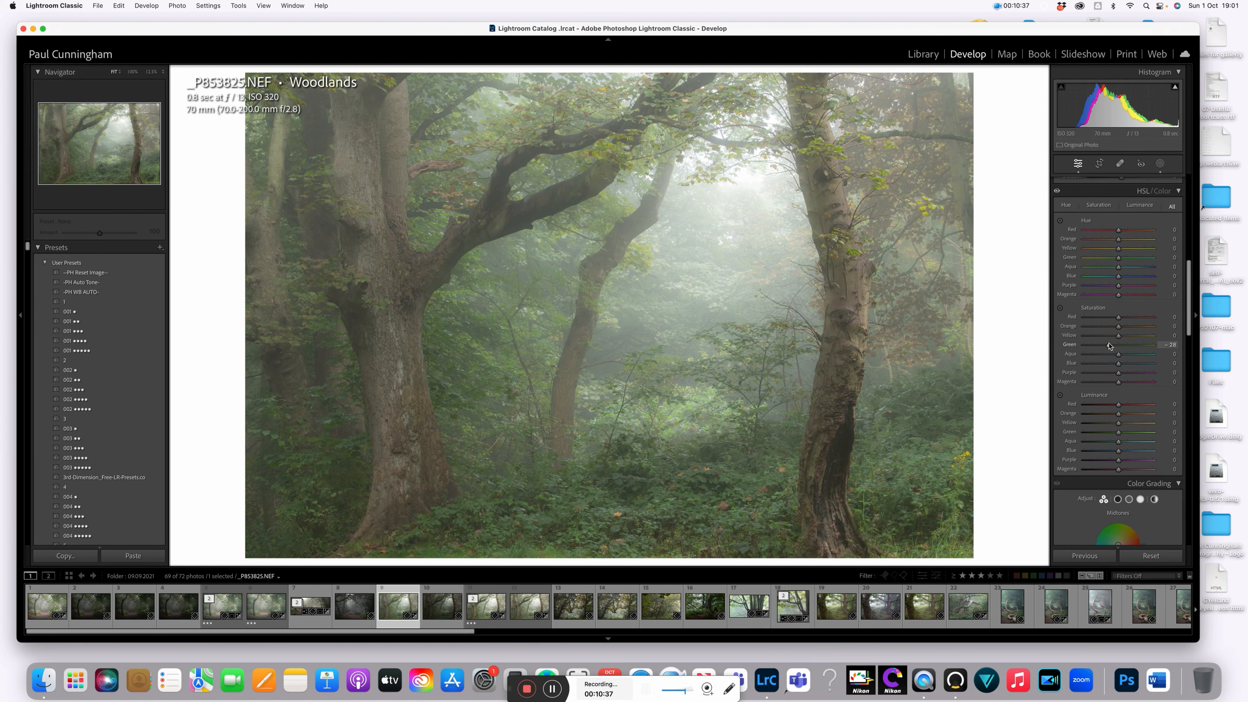
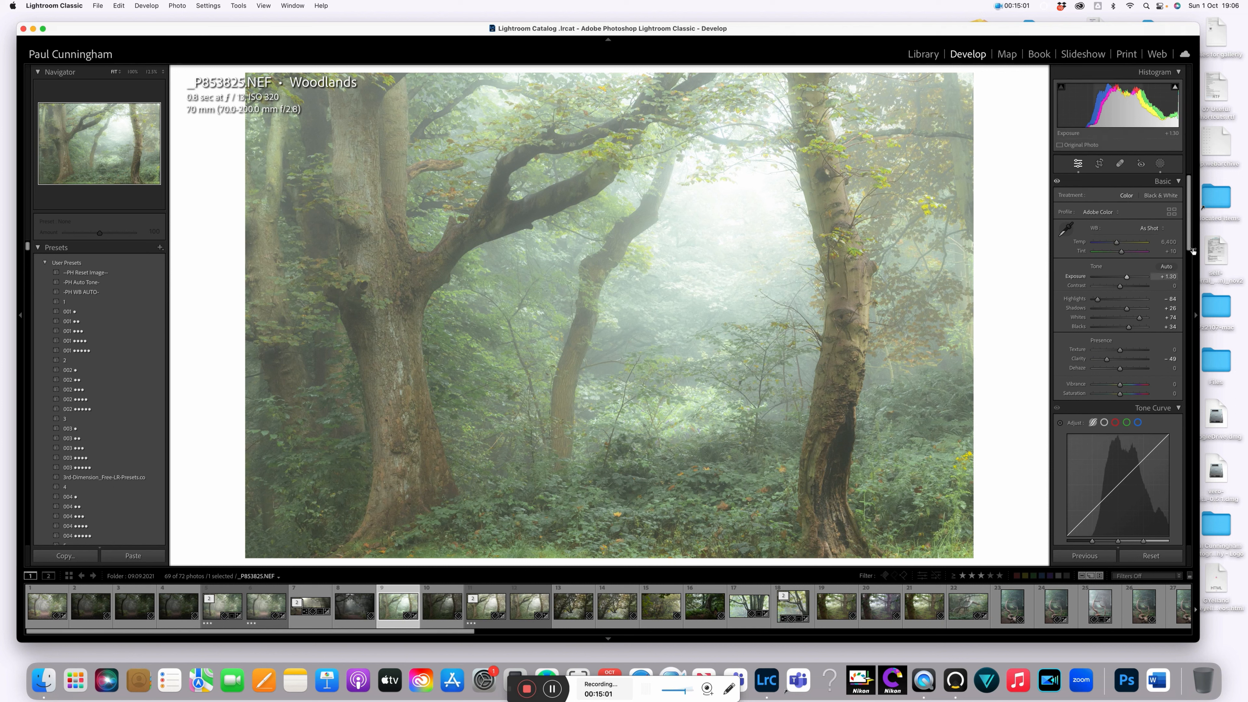
# Inspect the bright misty opening between the trees at 100% for highlight detail
pyautogui.moveTo(1193, 250); pyautogui.dragTo(1187, 202)
pyautogui.click(728, 210)
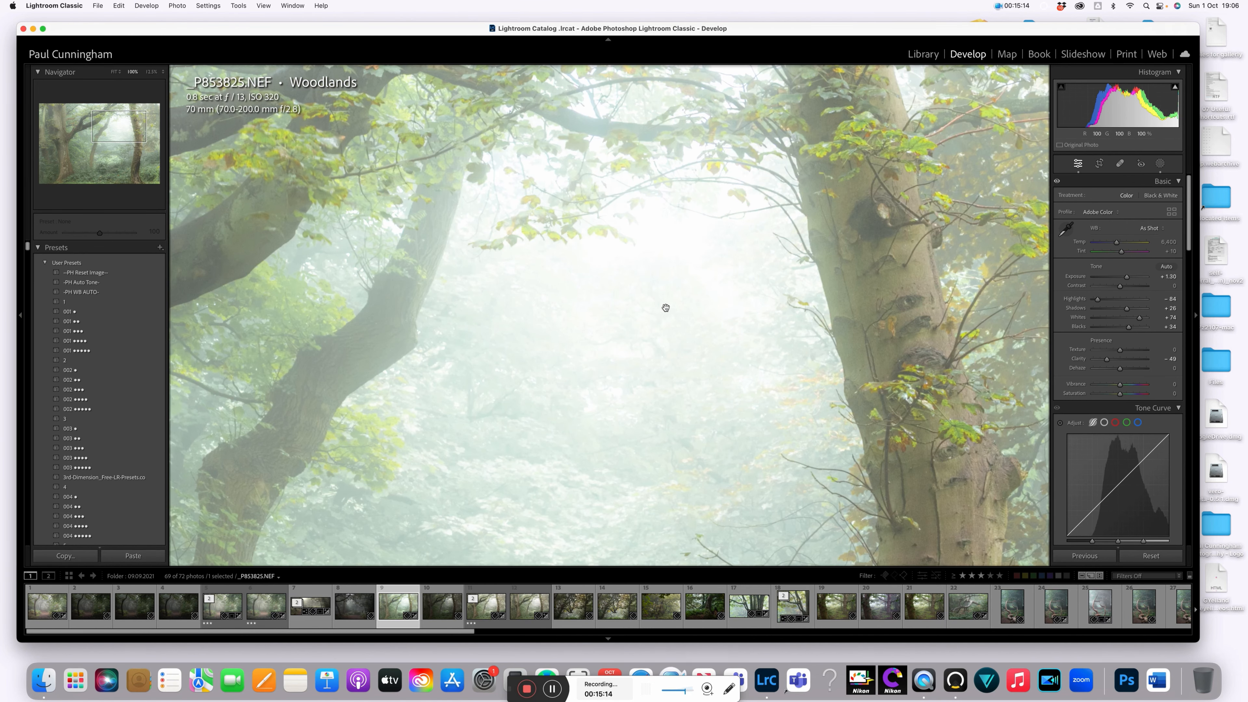
pyautogui.click(687, 288)
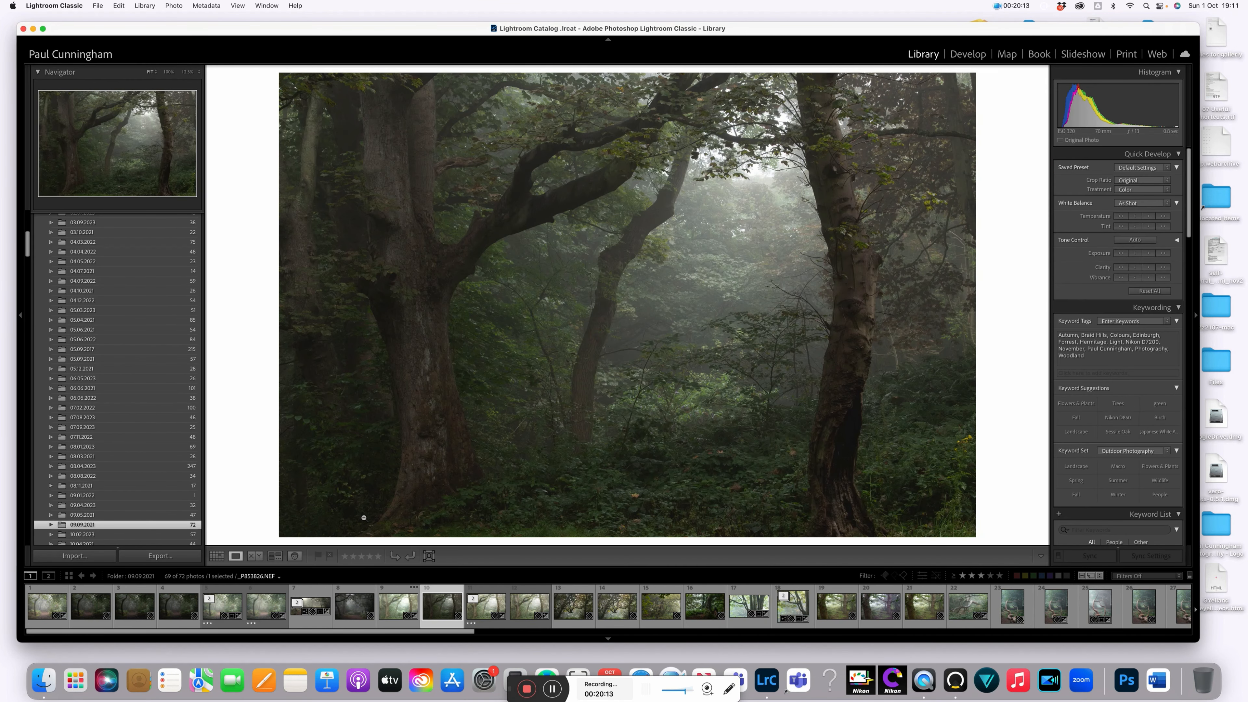
# Compare the unedited _P853826.NEF with Secret Meeting.tif, examining the bright area between the trees at 100% in each
pyautogui.press('Right')
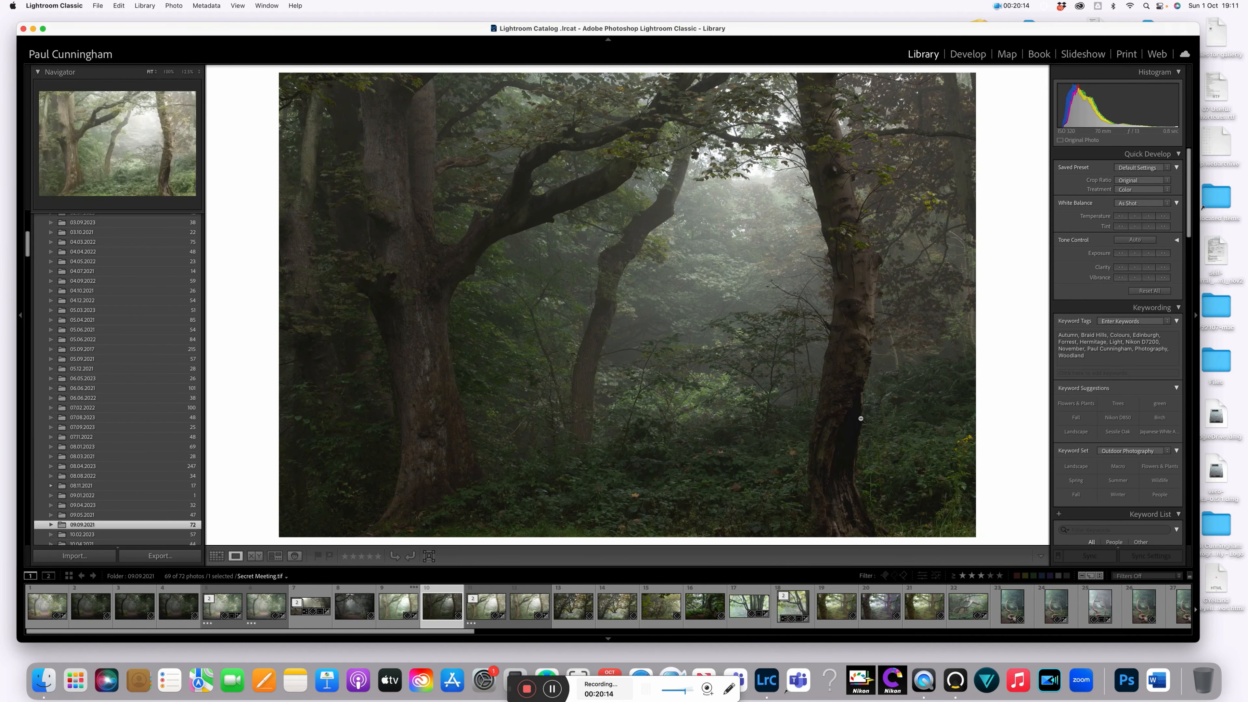
pyautogui.press('Left')
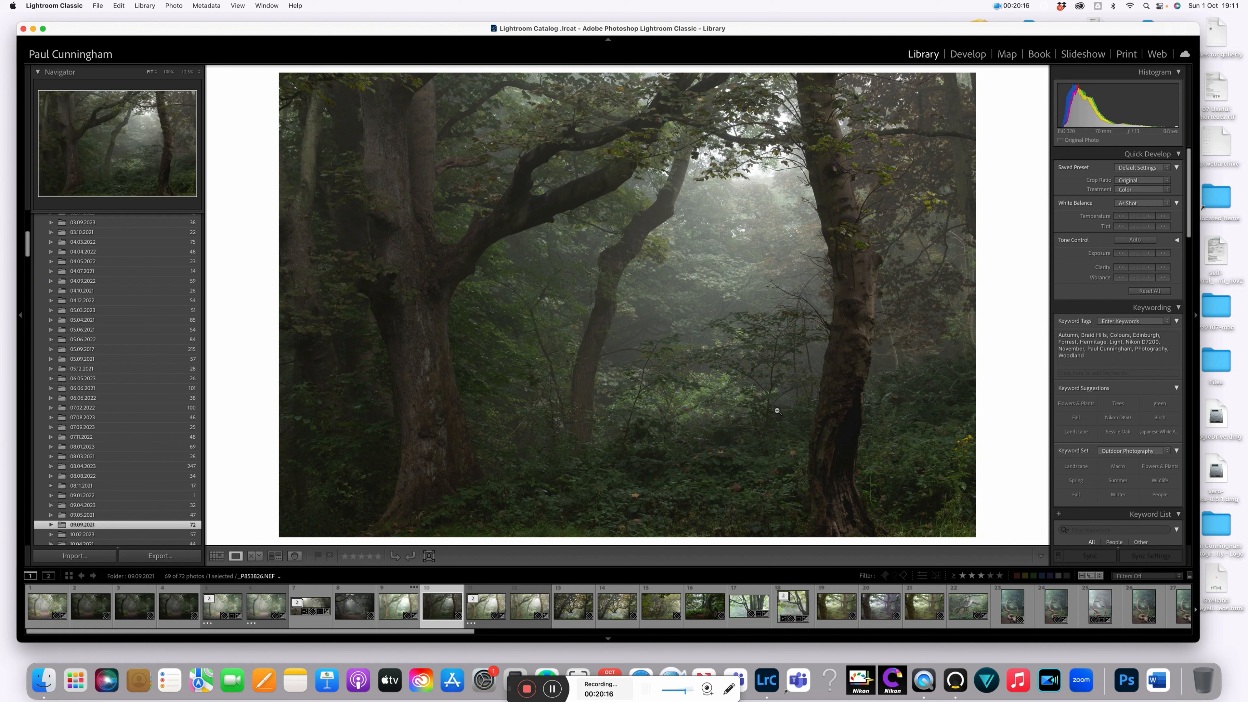
pyautogui.click(482, 611)
pyautogui.click(764, 169)
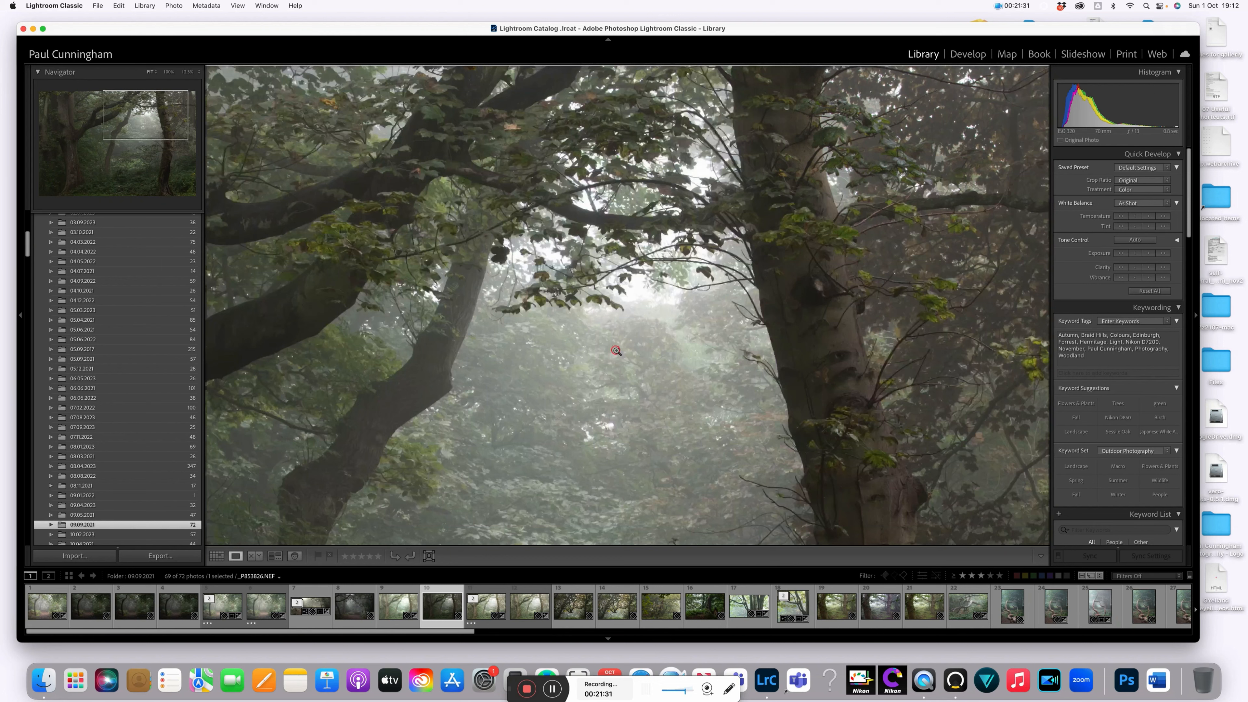
pyautogui.click(616, 350)
pyautogui.press('Right')
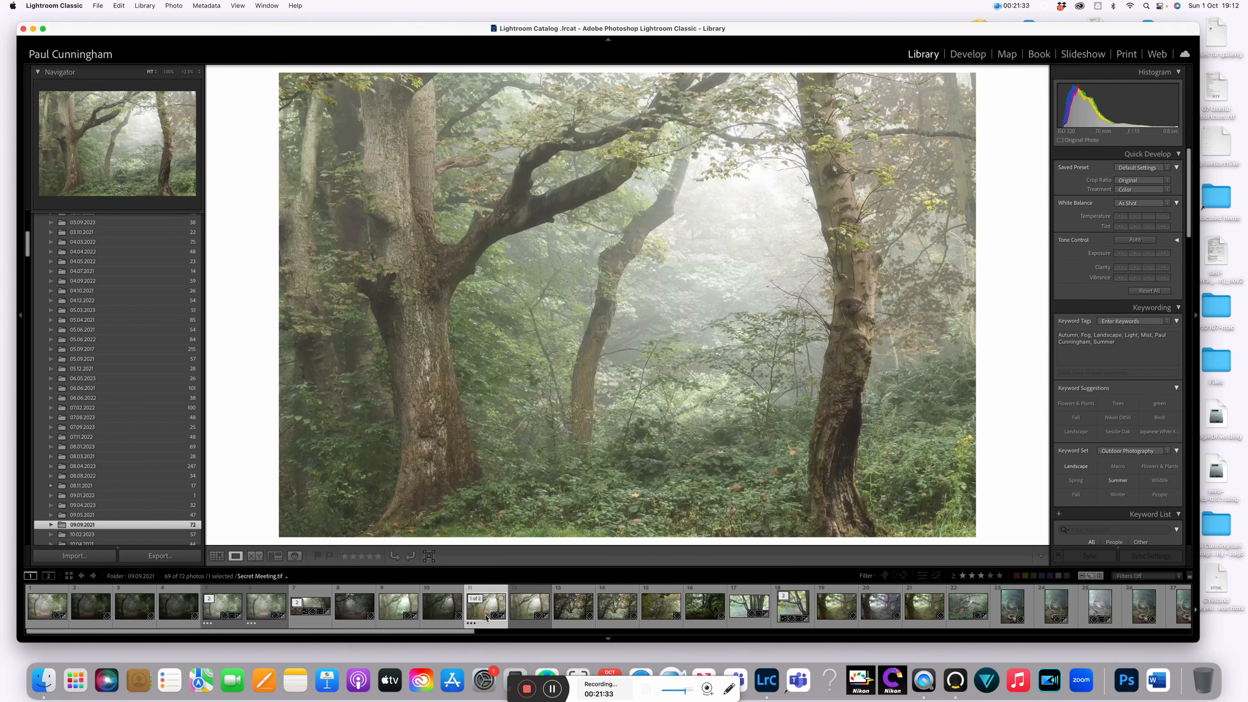
pyautogui.click(744, 172)
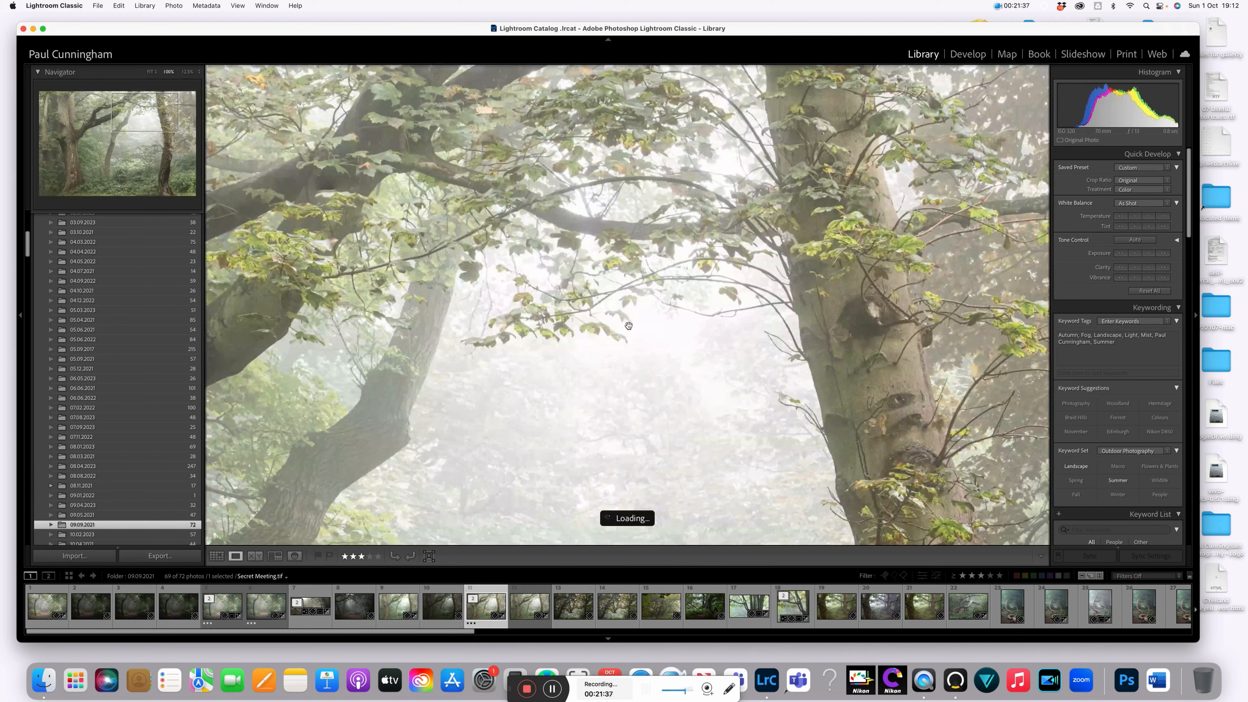
pyautogui.click(697, 294)
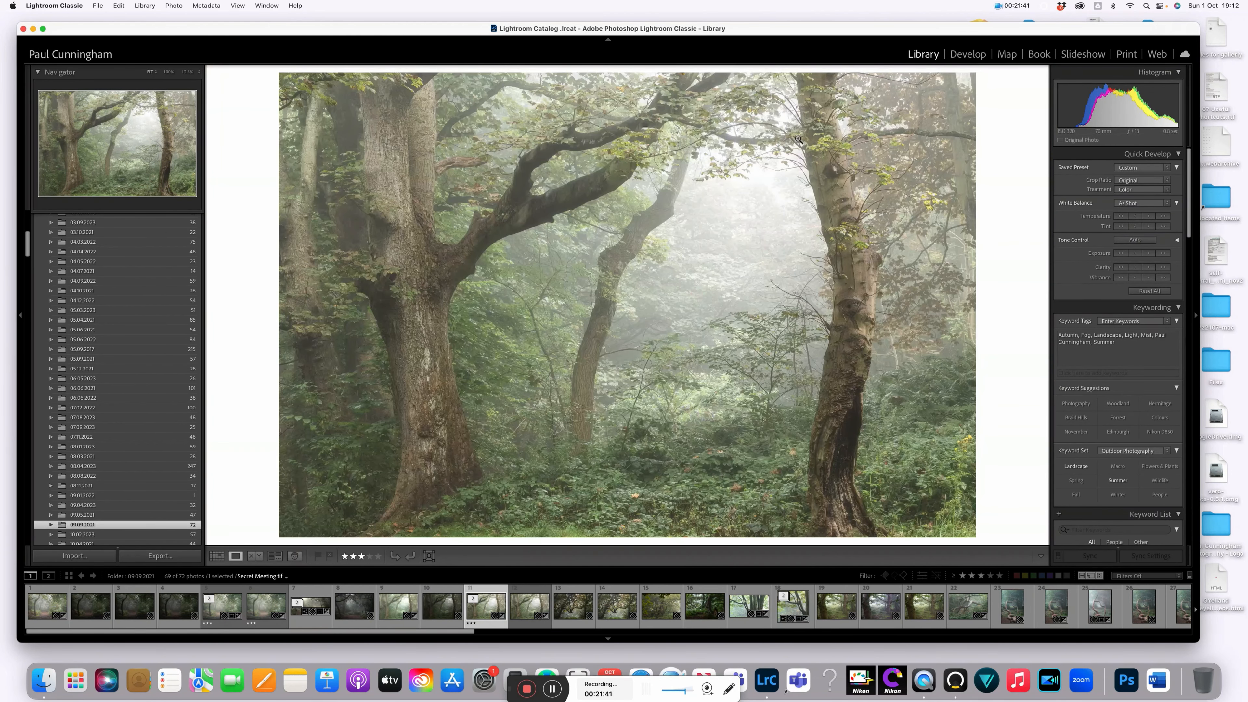
# Start a new brush mask on Secret Meeting.tif with Highlights set to -80
pyautogui.click(967, 54)
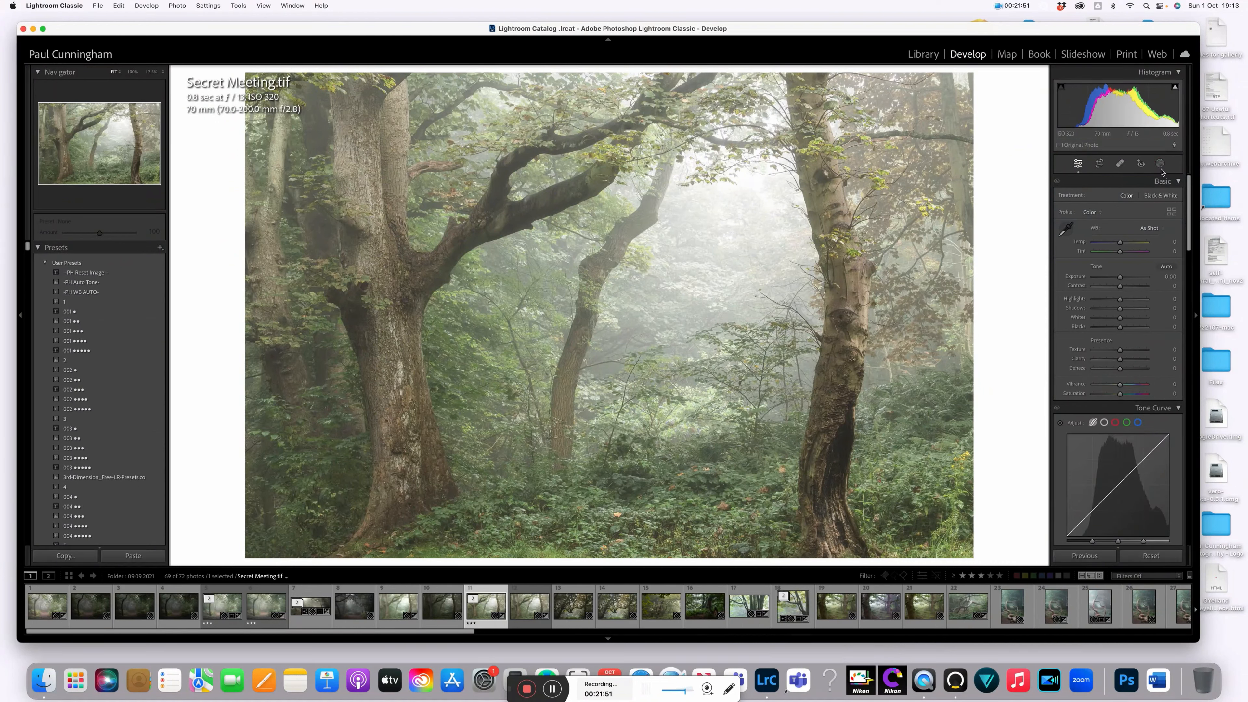
pyautogui.click(1160, 165)
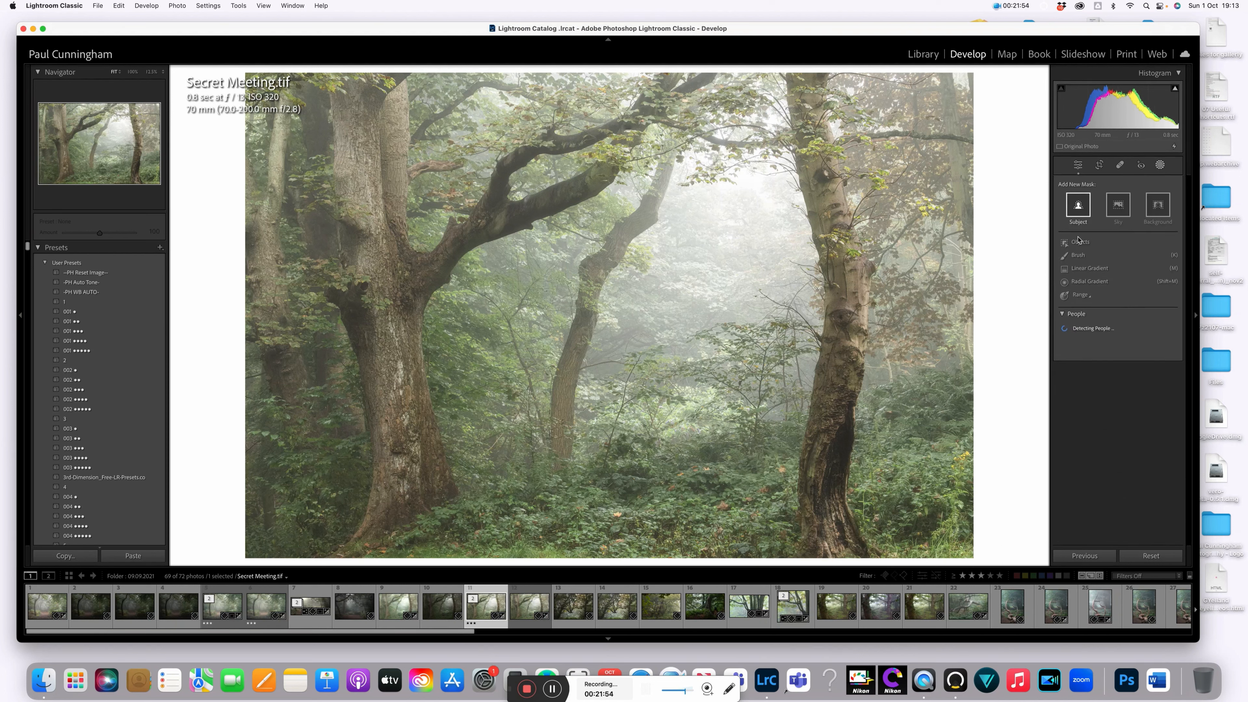
pyautogui.click(1078, 255)
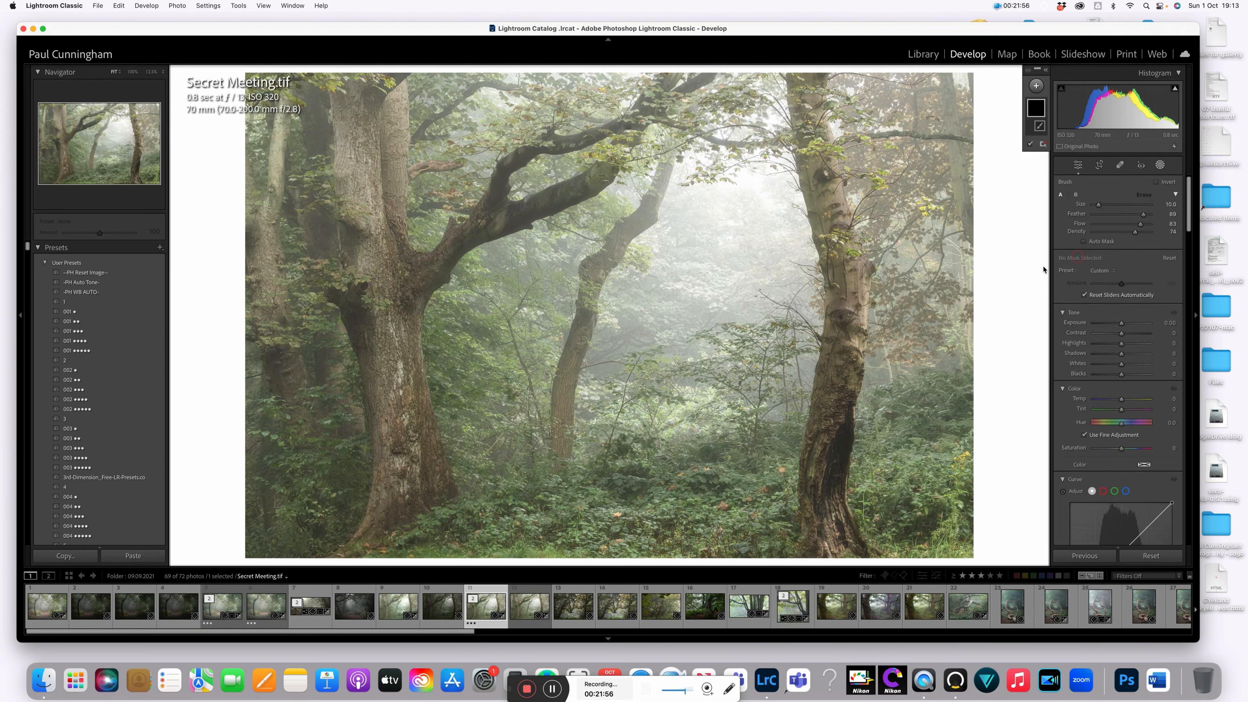
pyautogui.click(1099, 344)
# Paint the highlight-reduction mask over the bright misty opening between the central and right trees, and over the pale patches at the photo's right edge
pyautogui.moveTo(727, 190)
pyautogui.mouseDown()
pyautogui.moveTo(707, 161)
pyautogui.moveTo(760, 147)
pyautogui.moveTo(773, 128)
pyautogui.moveTo(717, 147)
pyautogui.moveTo(663, 193)
pyautogui.moveTo(684, 172)
pyautogui.moveTo(762, 172)
pyautogui.moveTo(723, 172)
pyautogui.mouseUp()
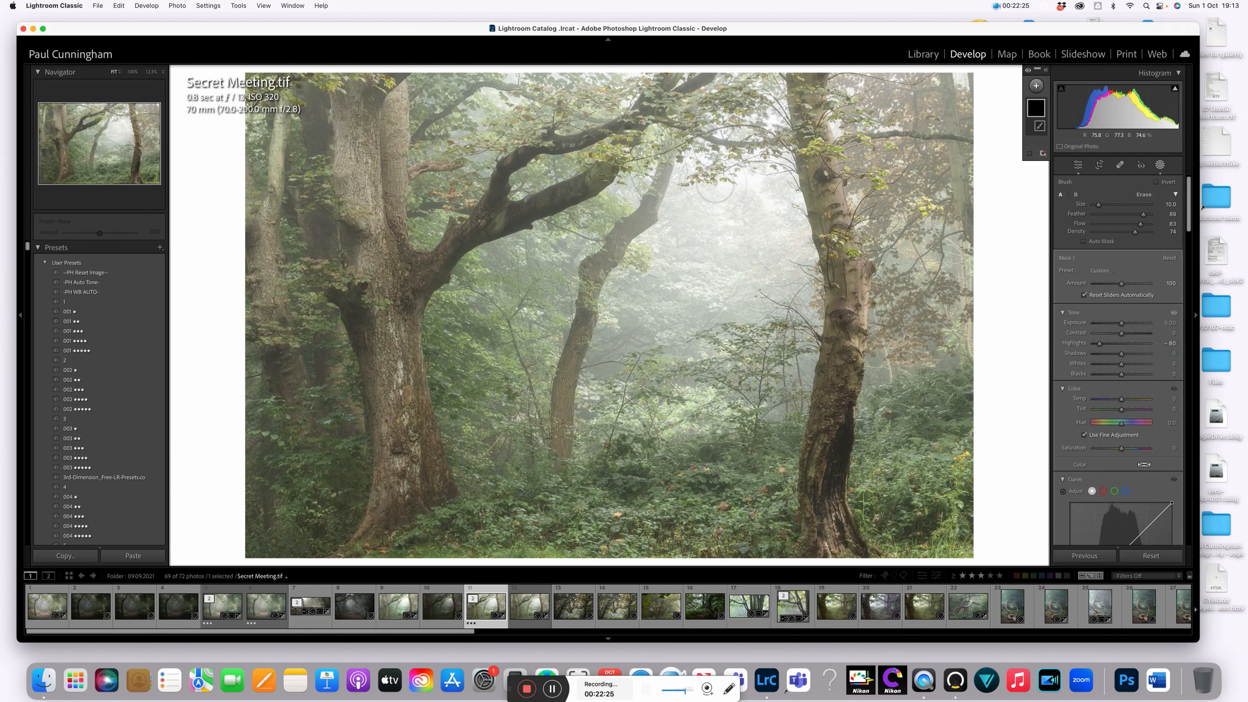
pyautogui.moveTo(727, 189)
pyautogui.mouseDown()
pyautogui.moveTo(701, 176)
pyautogui.moveTo(698, 192)
pyautogui.mouseUp()
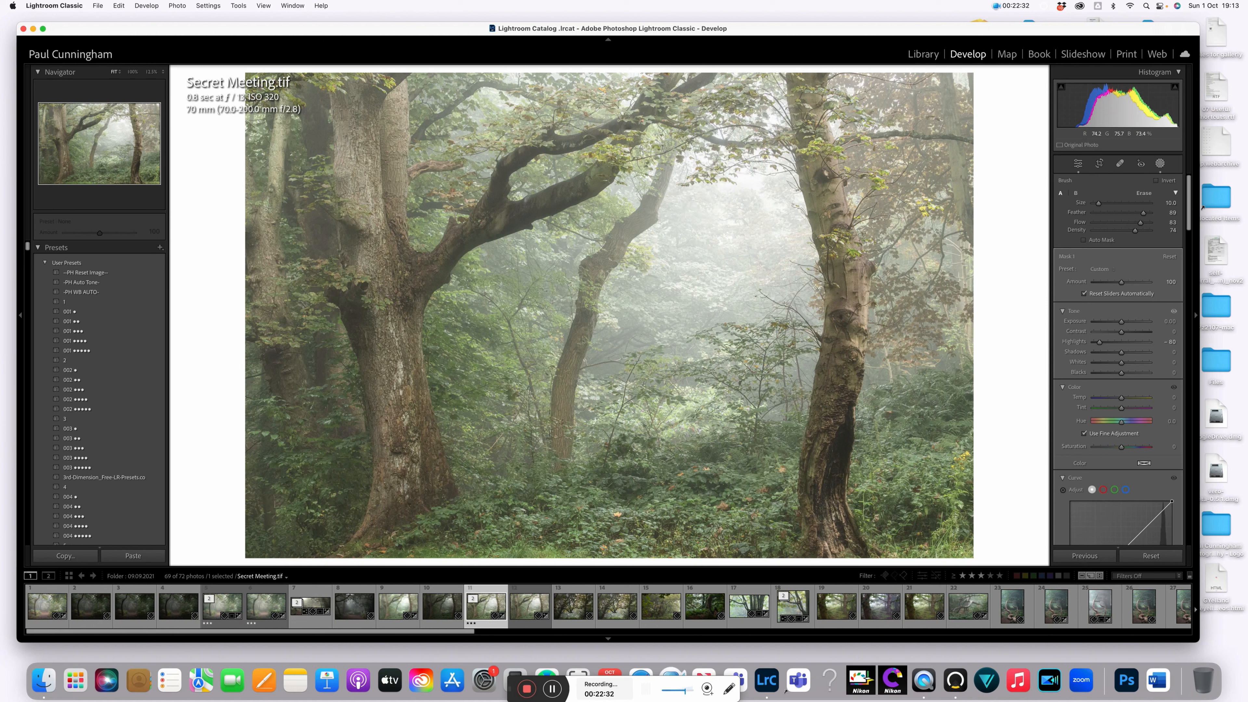
pyautogui.moveTo(757, 158); pyautogui.dragTo(755, 158)
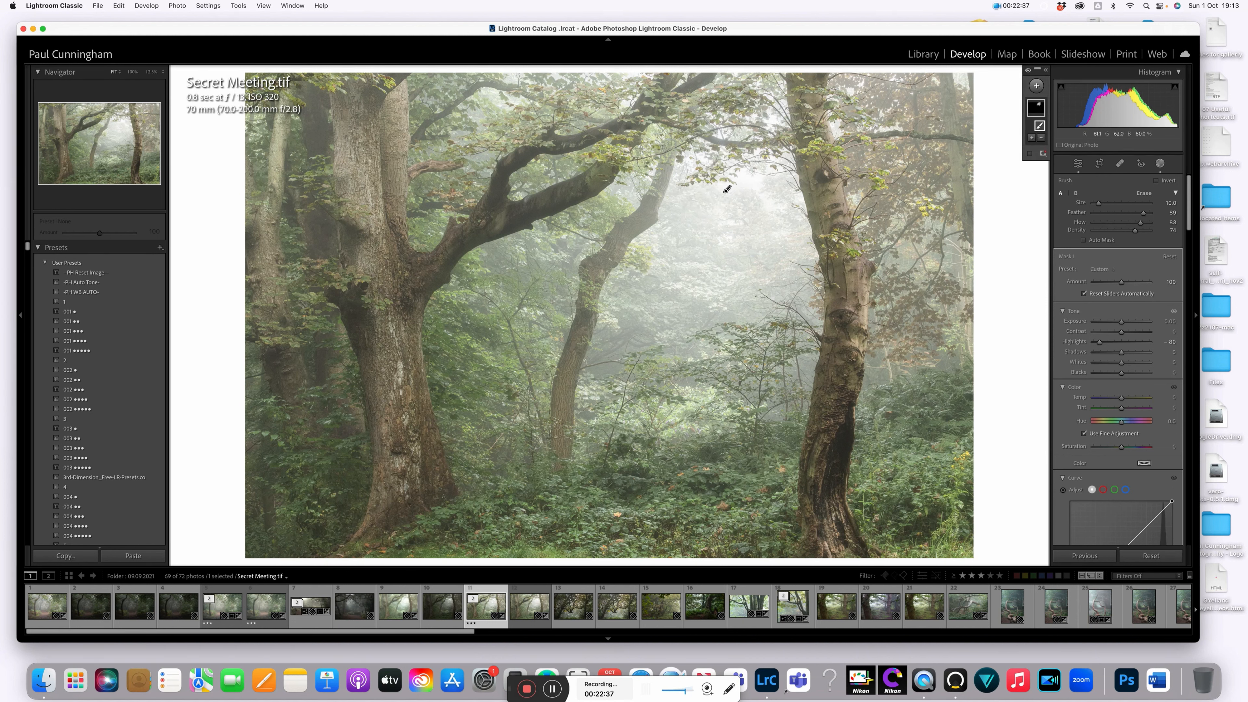
pyautogui.moveTo(732, 187)
pyautogui.mouseDown()
pyautogui.moveTo(745, 188)
pyautogui.moveTo(687, 196)
pyautogui.moveTo(732, 242)
pyautogui.moveTo(716, 195)
pyautogui.moveTo(681, 258)
pyautogui.moveTo(707, 300)
pyautogui.moveTo(674, 281)
pyautogui.moveTo(733, 193)
pyautogui.moveTo(740, 247)
pyautogui.moveTo(686, 199)
pyautogui.moveTo(669, 292)
pyautogui.moveTo(757, 234)
pyautogui.moveTo(721, 271)
pyautogui.moveTo(732, 216)
pyautogui.moveTo(725, 260)
pyautogui.moveTo(737, 275)
pyautogui.mouseUp()
pyautogui.moveTo(1056, 276); pyautogui.dragTo(1044, 268)
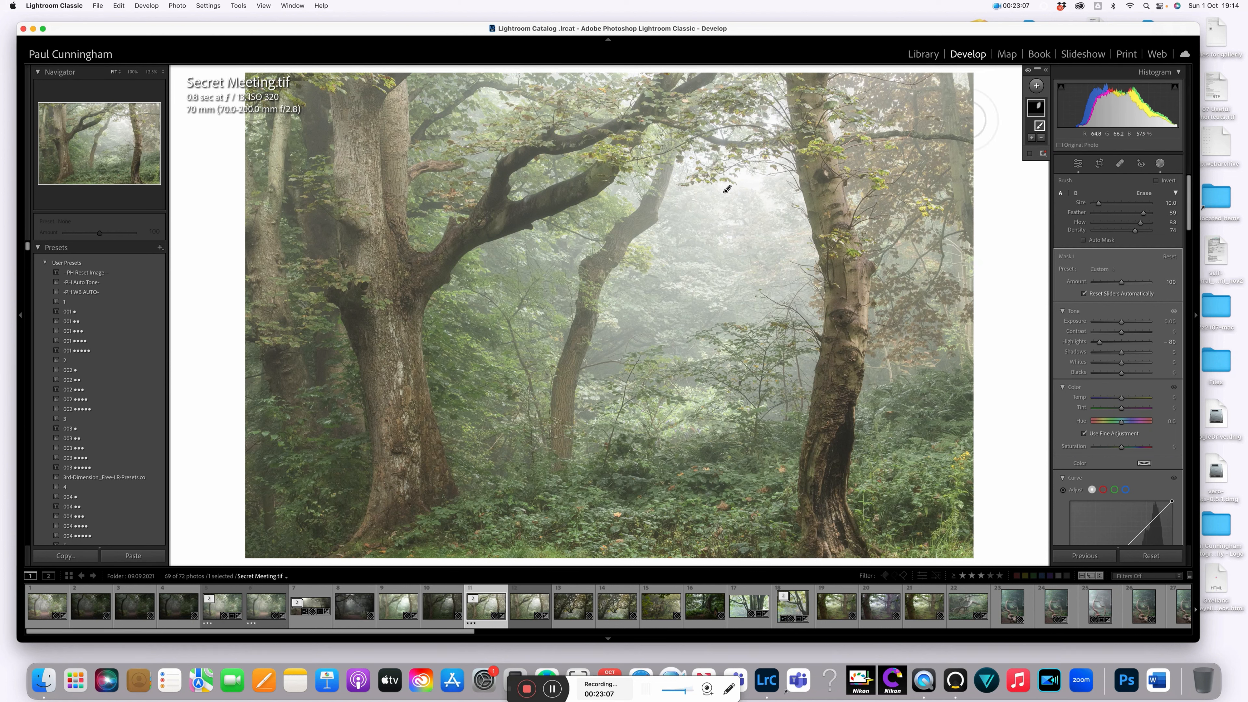
pyautogui.click(954, 186)
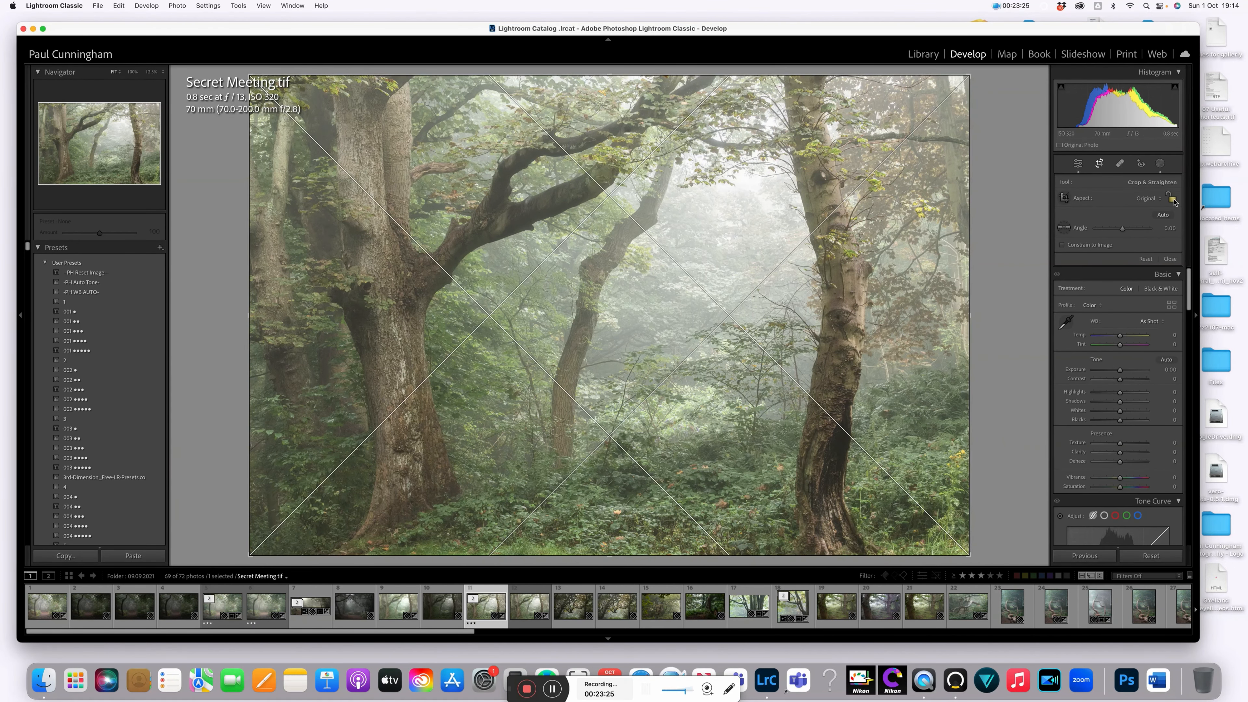
# Crop Secret Meeting.tif with an unlocked aspect ratio, trimming a narrow strip off its right side and a sliver off the bottom
pyautogui.moveTo(968, 301); pyautogui.dragTo(954, 318)
pyautogui.moveTo(610, 555); pyautogui.dragTo(611, 553)
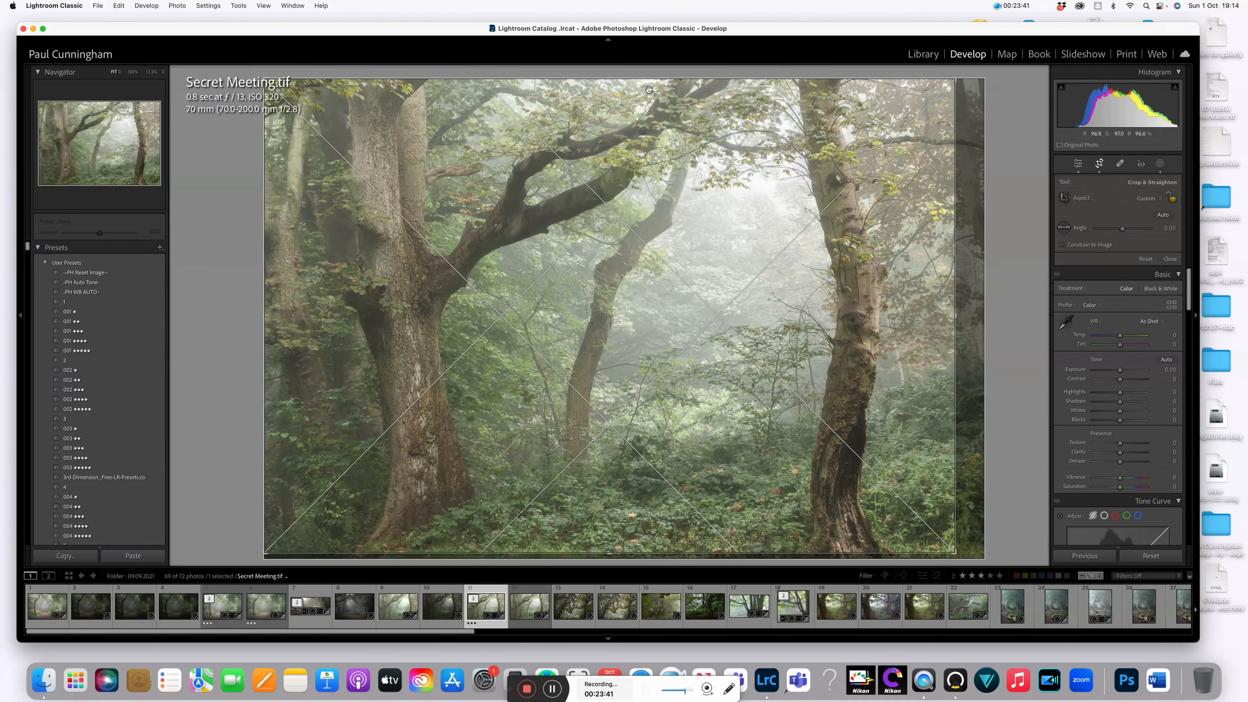
pyautogui.press('Return')
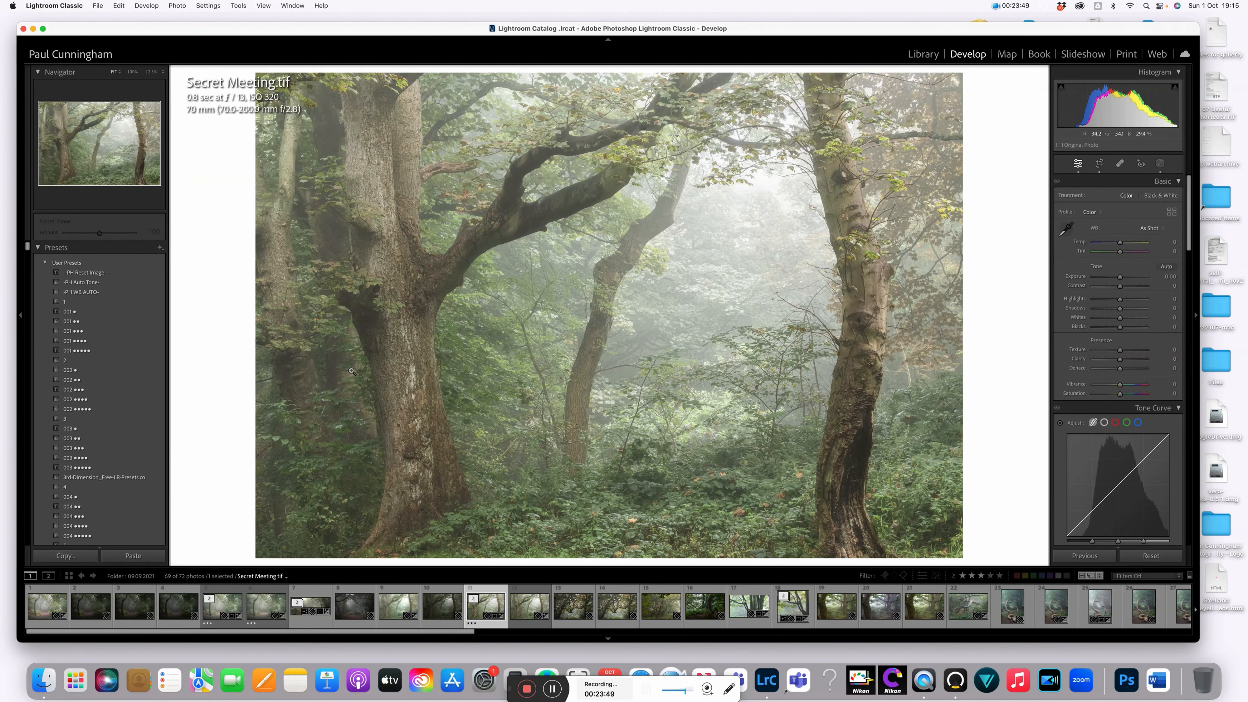
pyautogui.click(608, 363)
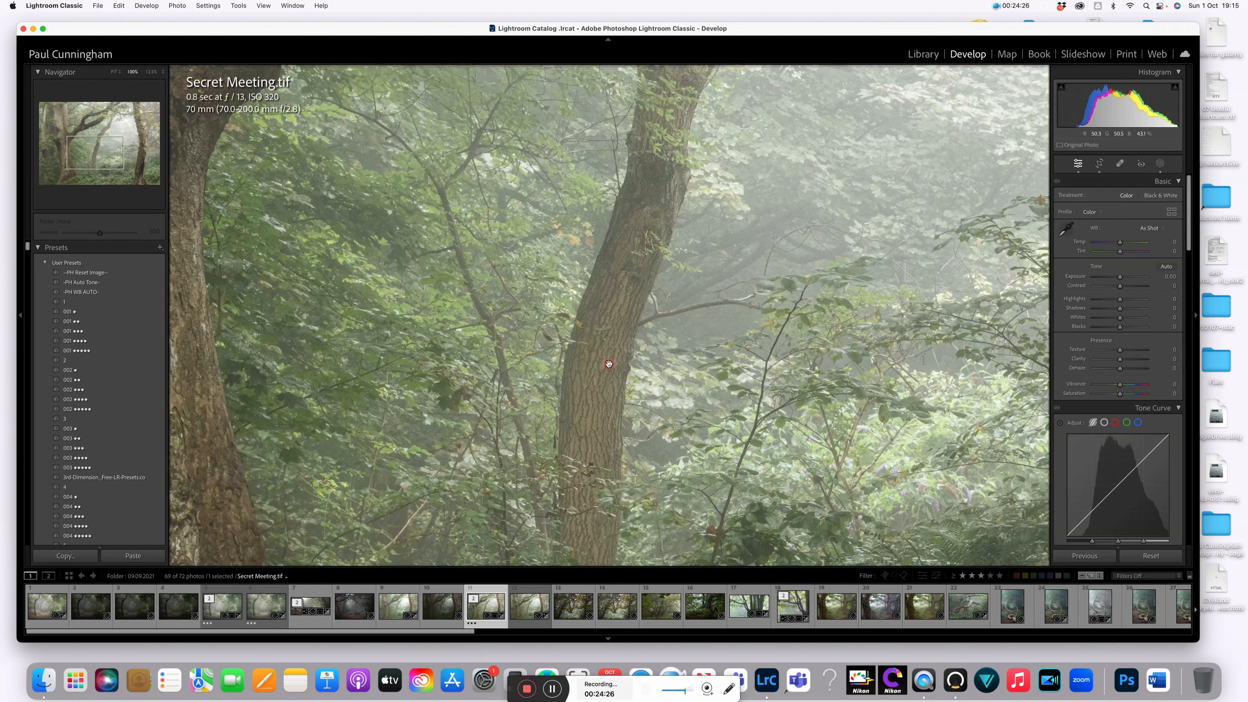
pyautogui.click(765, 426)
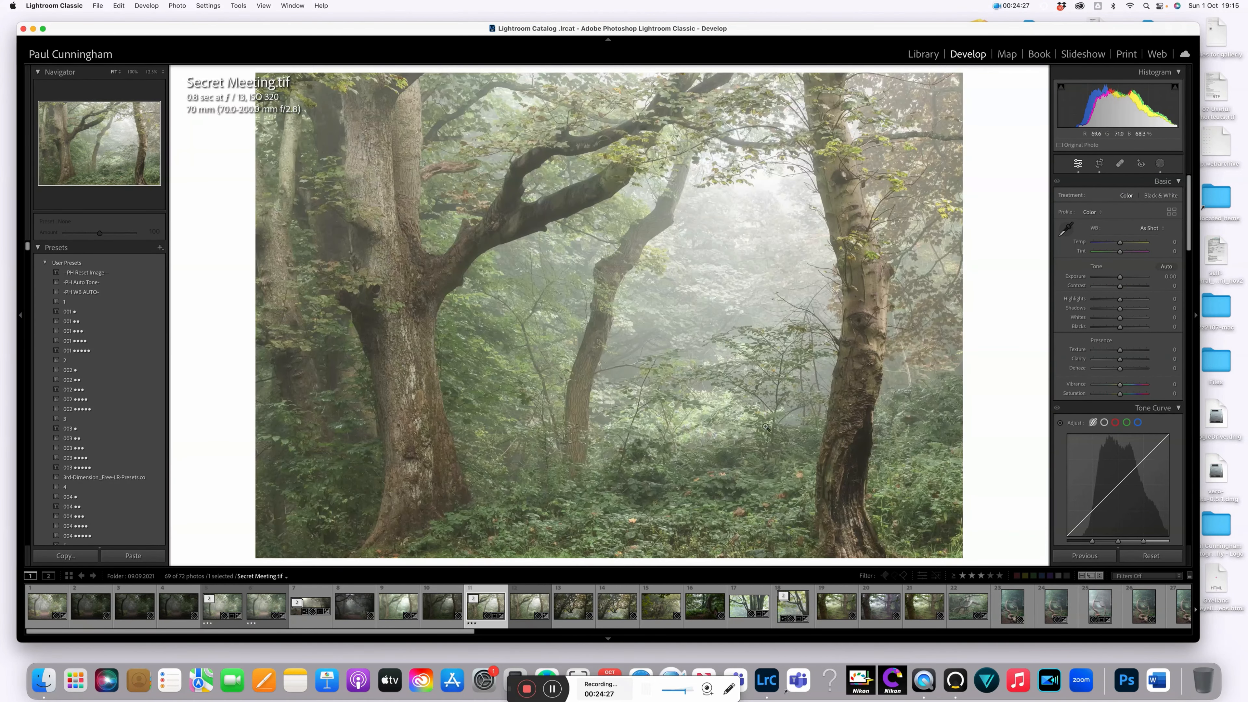